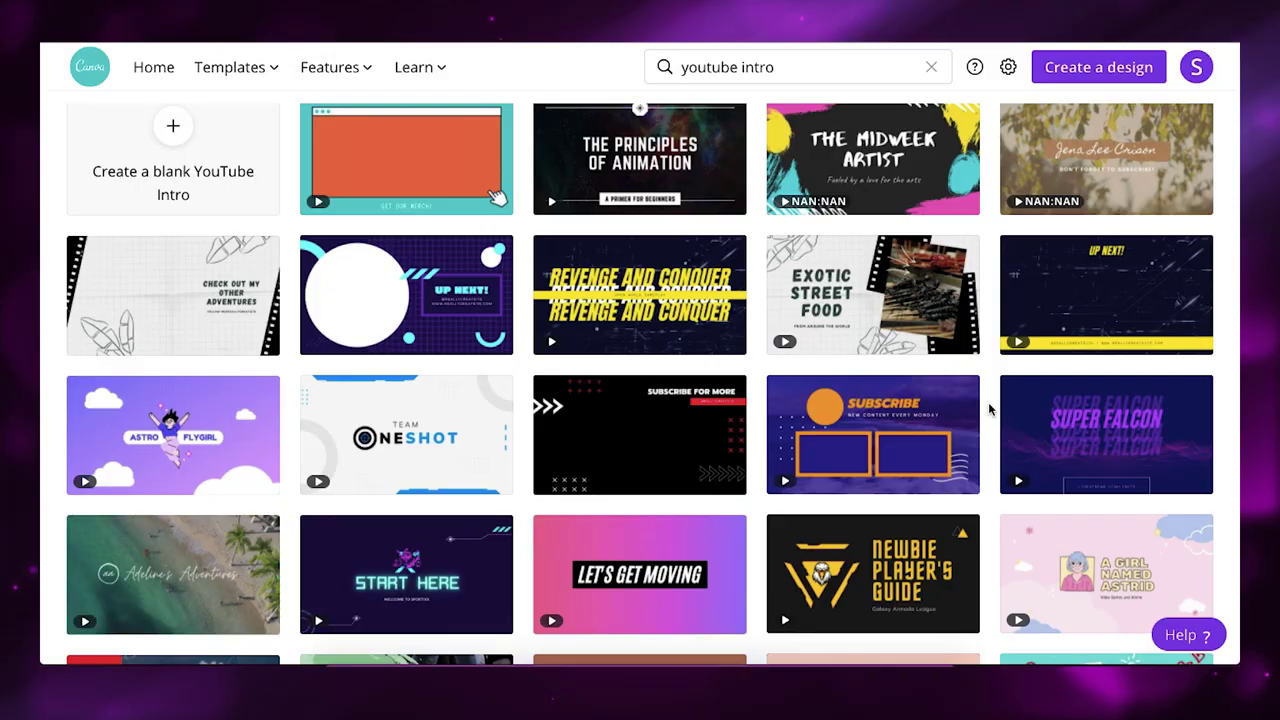
scroll(990, 408, down, 4)
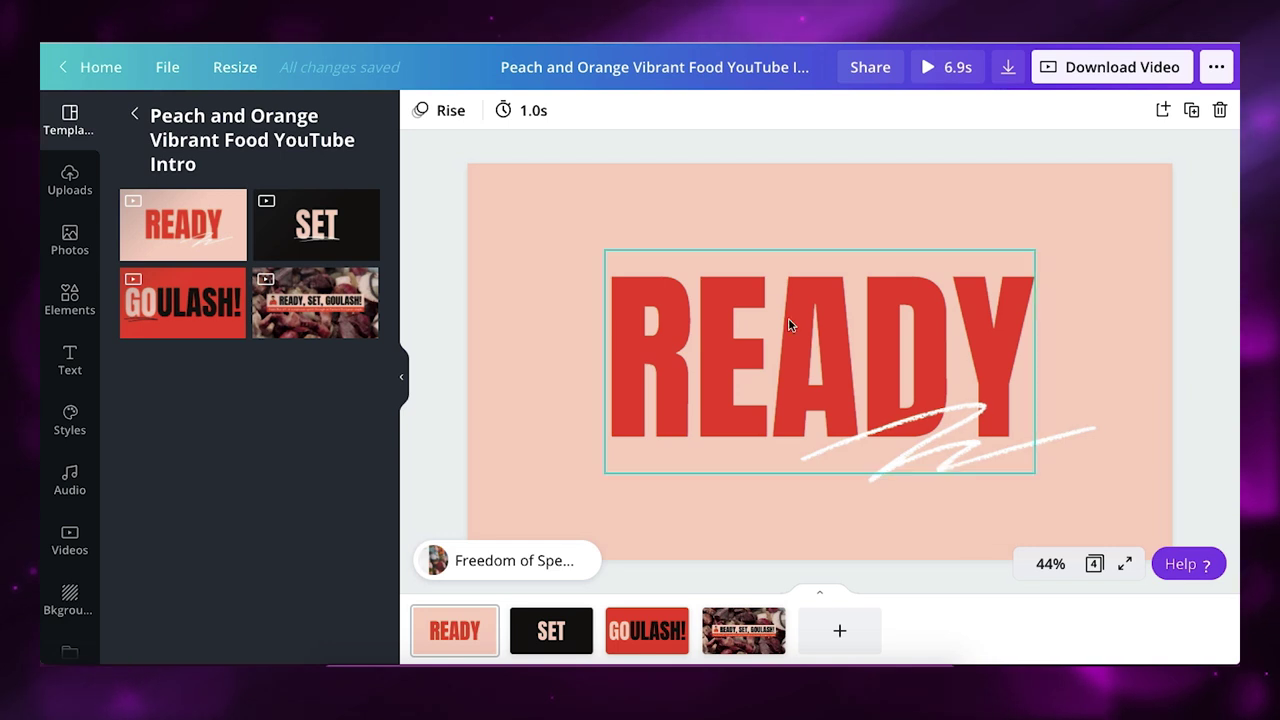
Replace the READY text on the first page with GROW YOUR
click(750, 336)
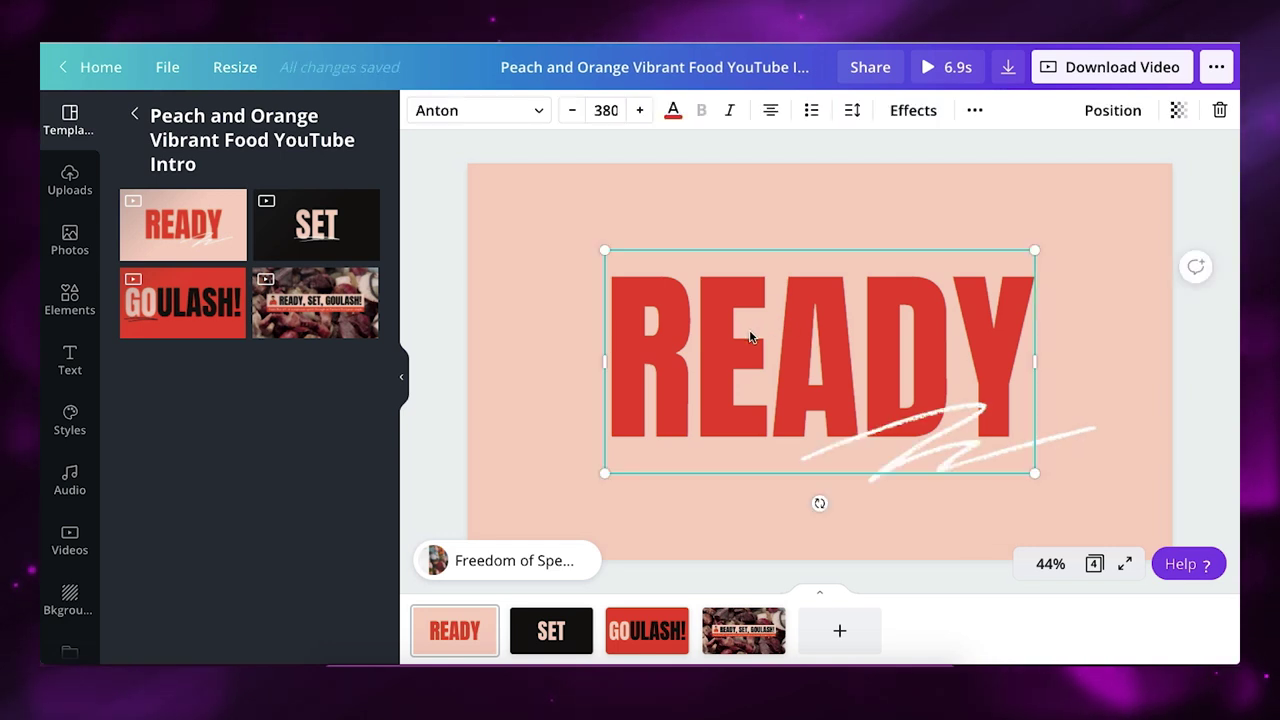
double_click(750, 336)
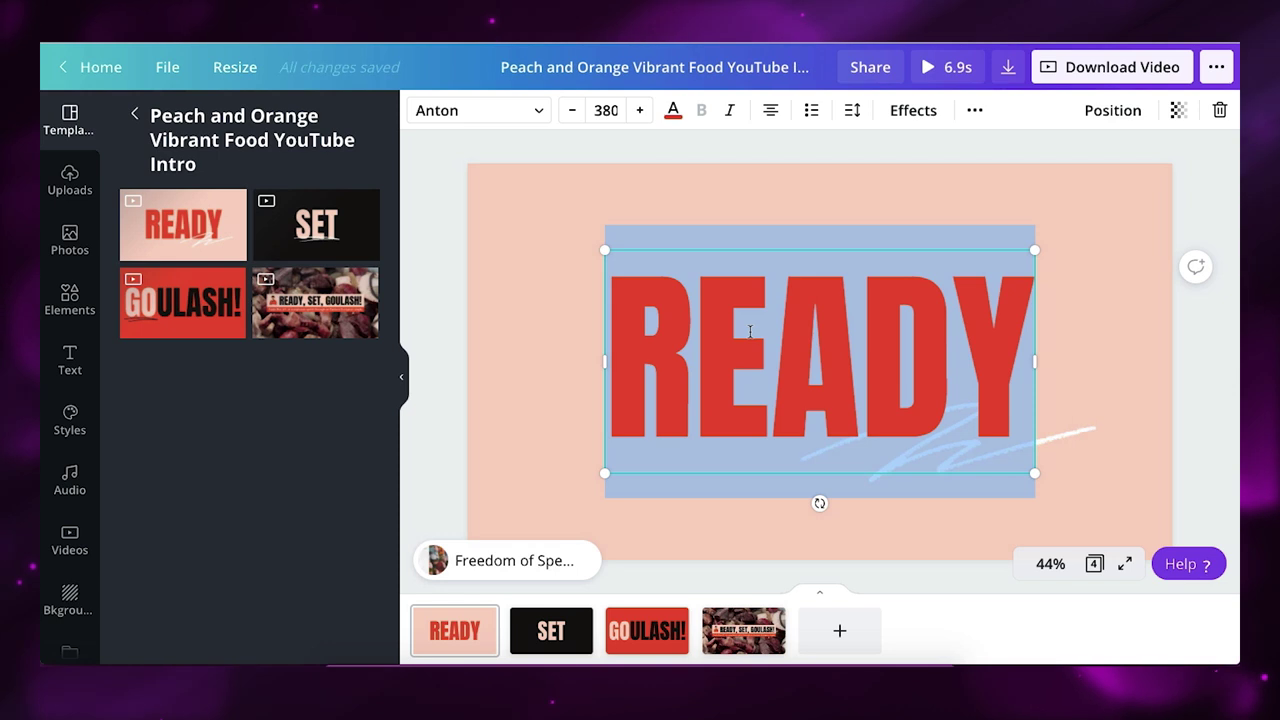
text(GROW)
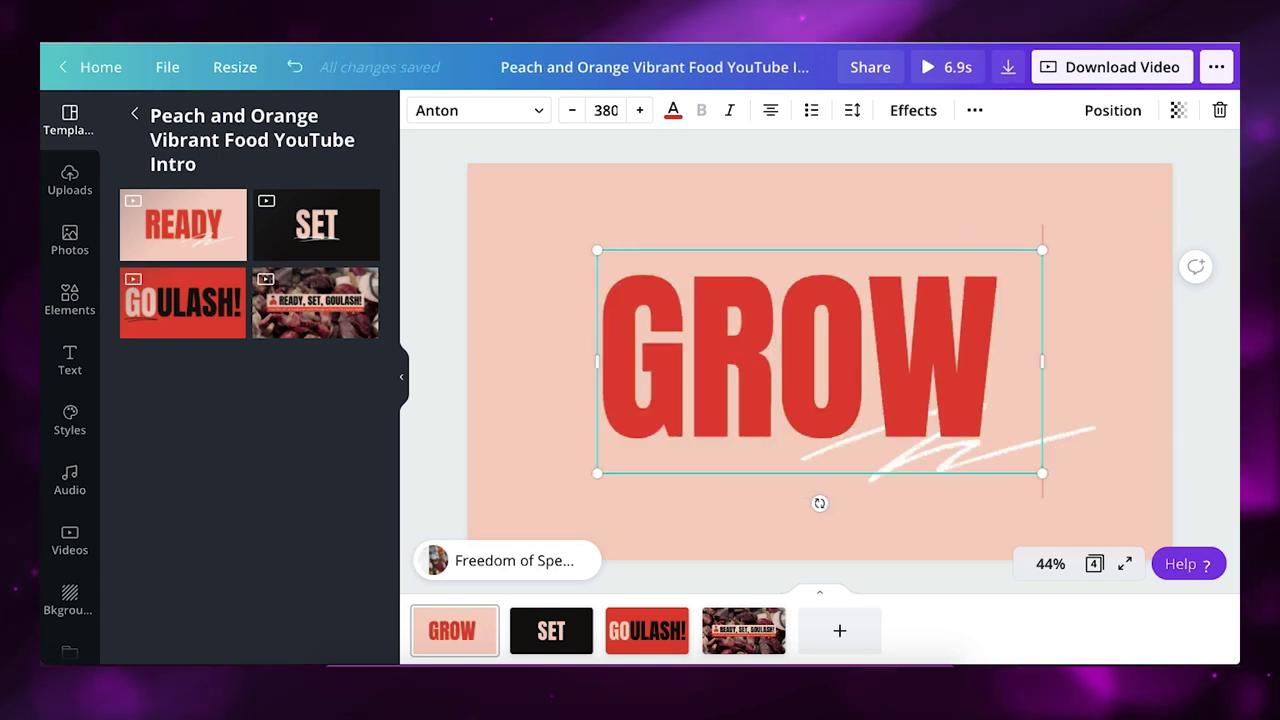
text( YOUR)
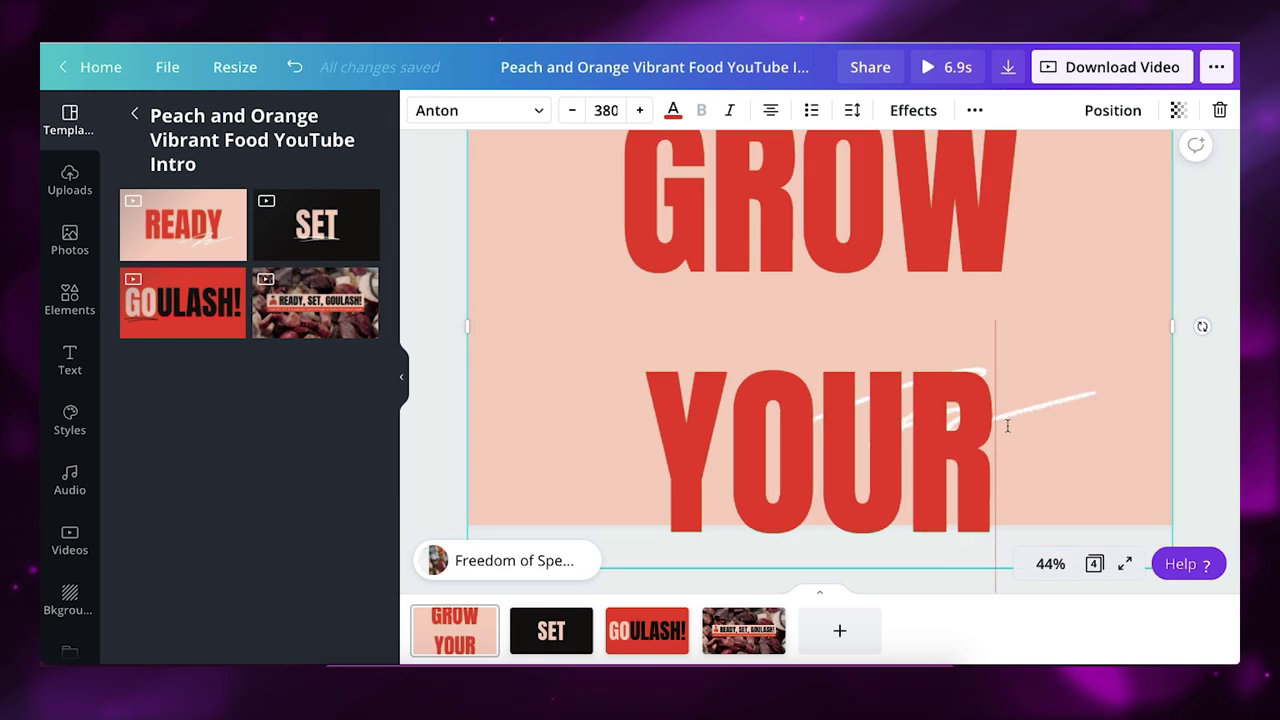
Recolor the GROW YOUR text in the lilac shade from 2021 Brand Colors and set its font size to 144
drag(888, 336, 642, 203)
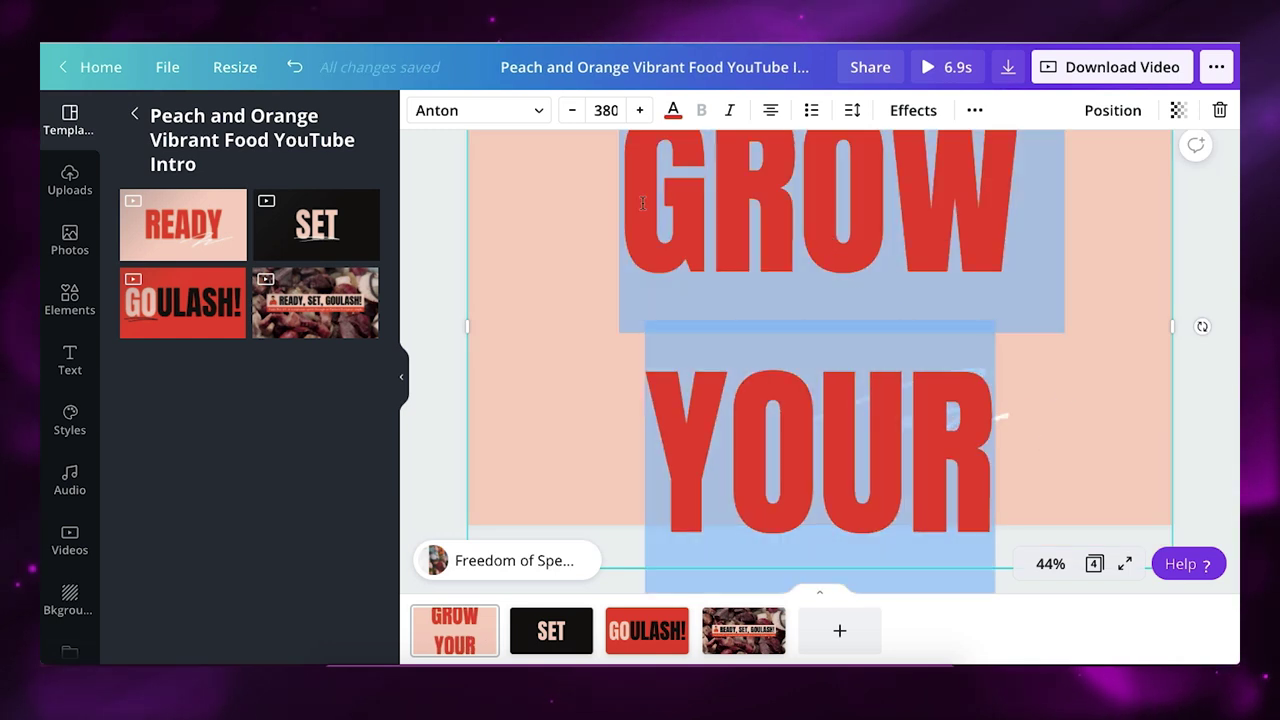
click(673, 110)
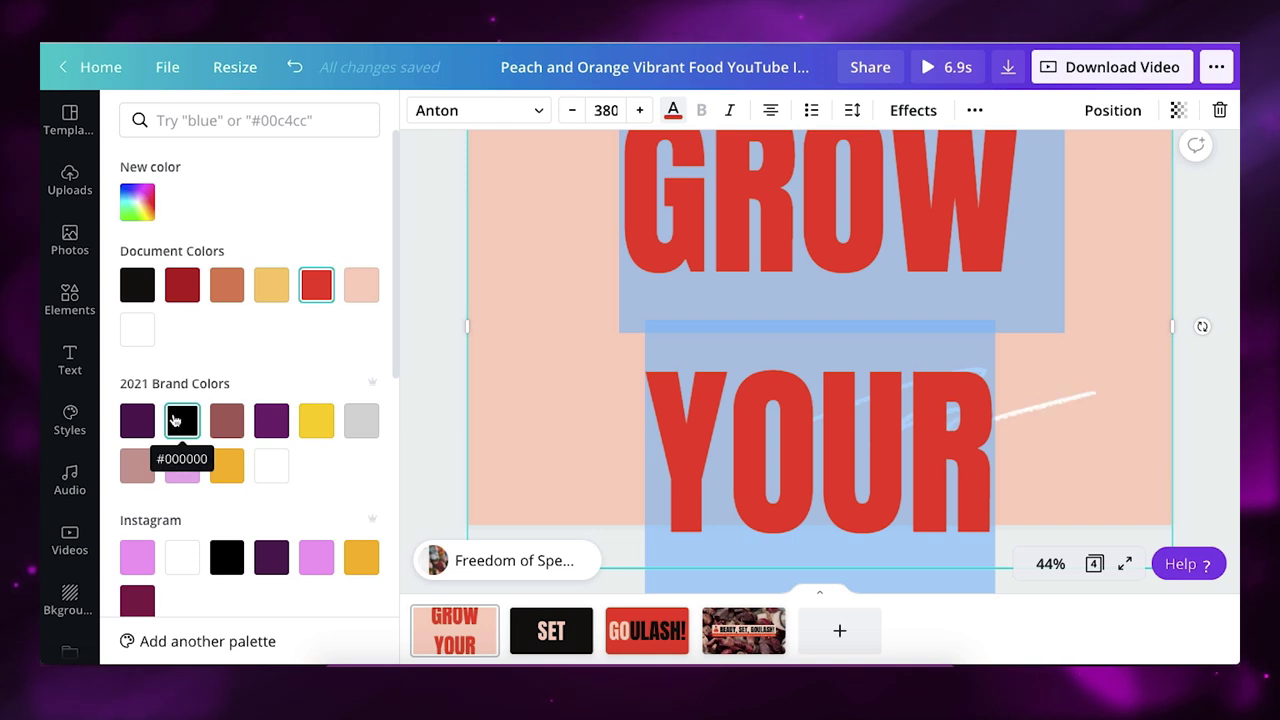
click(182, 471)
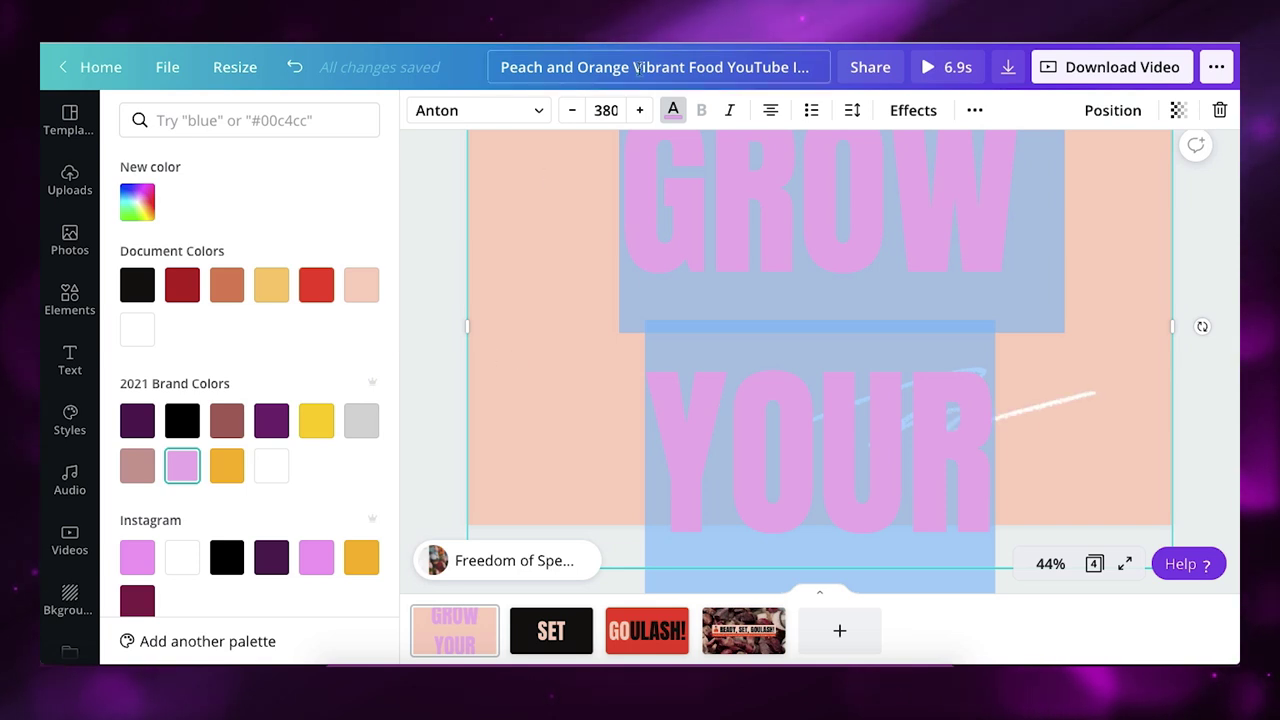
click(606, 110)
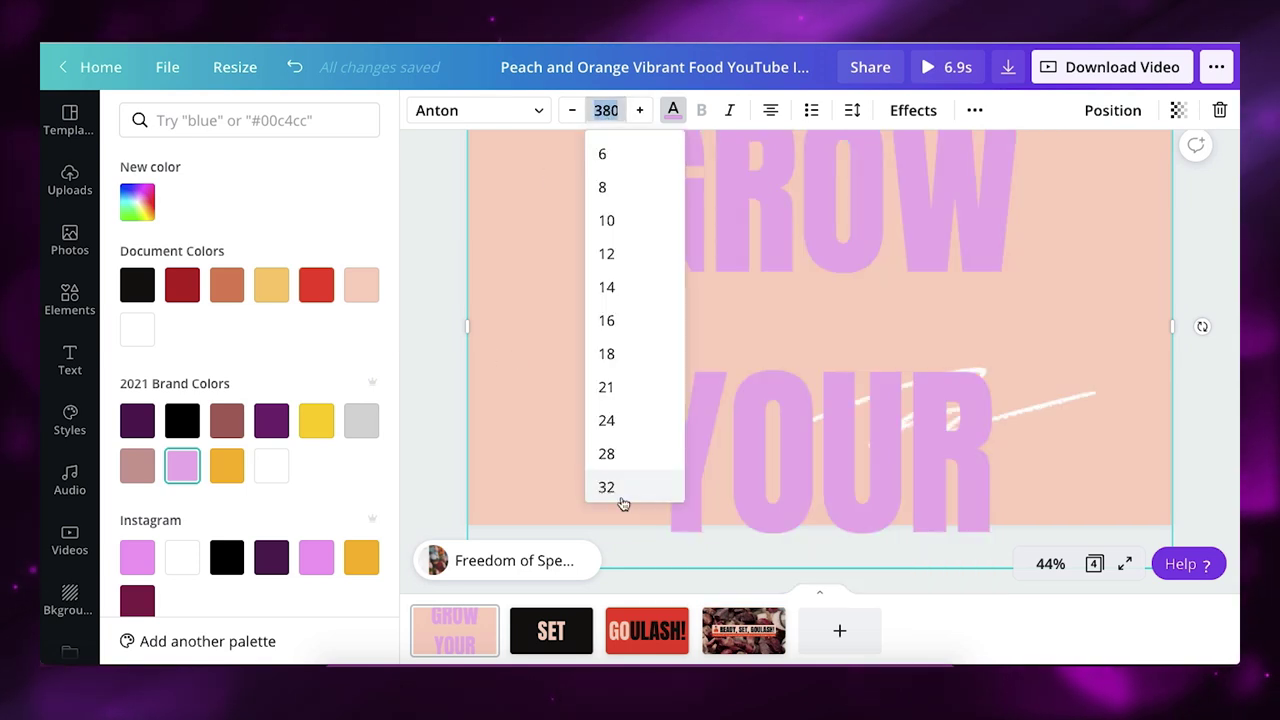
scroll(625, 436, down, 5)
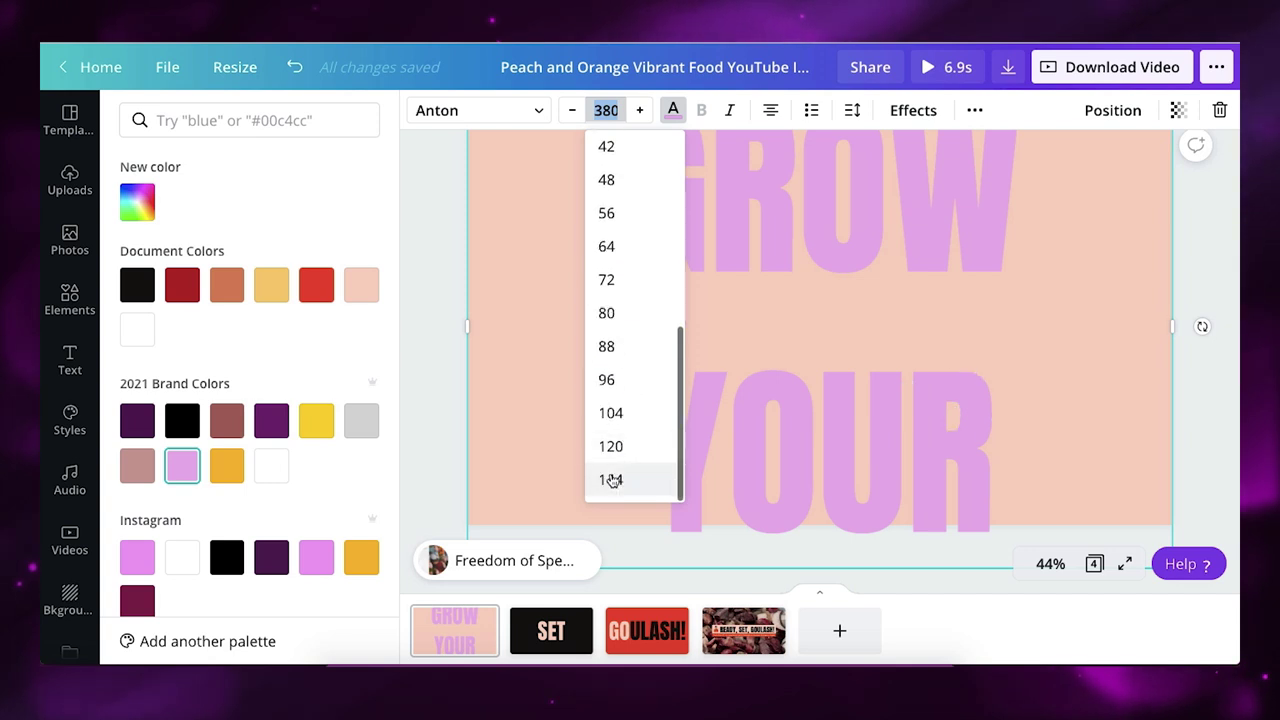
click(610, 478)
Apply the Neon text effect to the GROW YOUR text
click(910, 112)
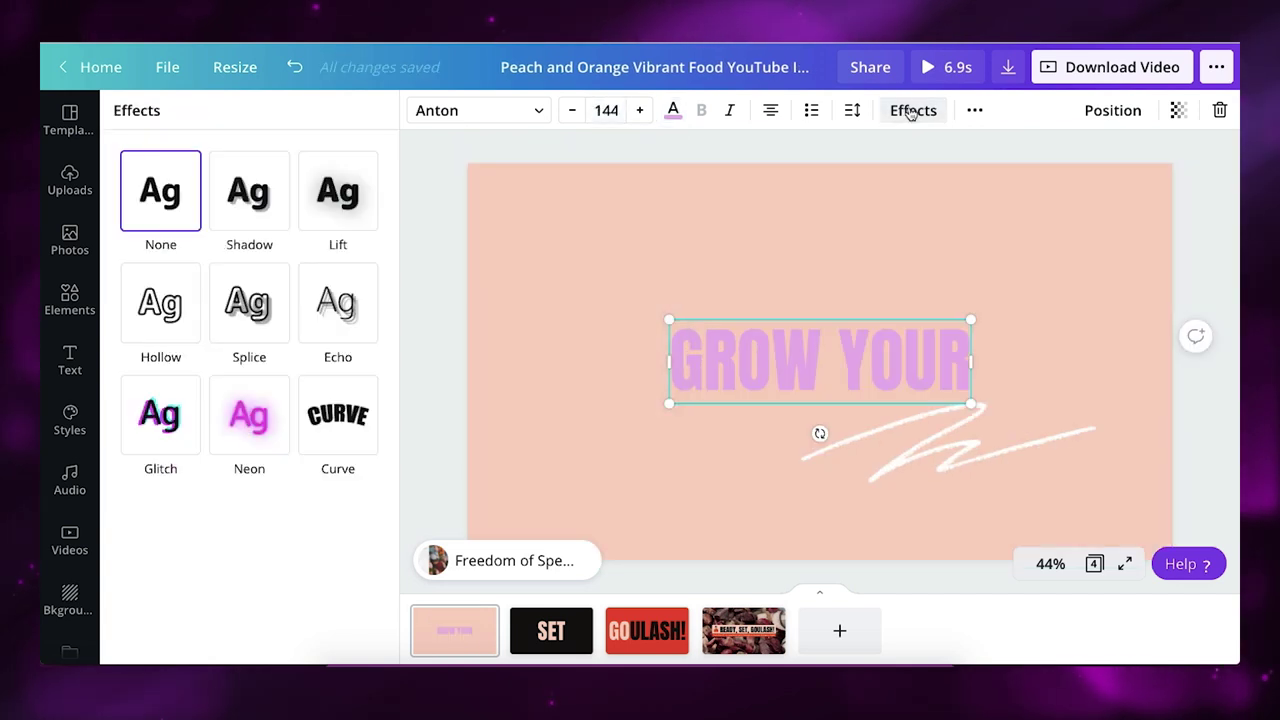
click(249, 437)
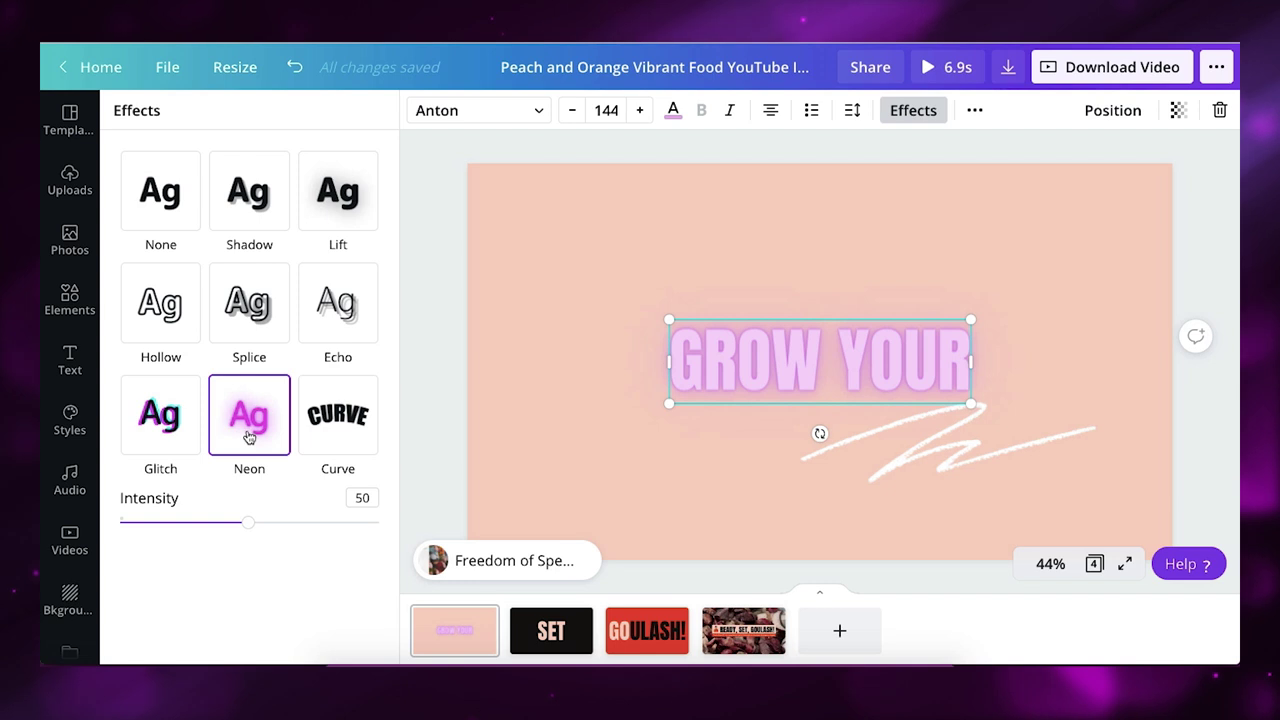
key(Escape)
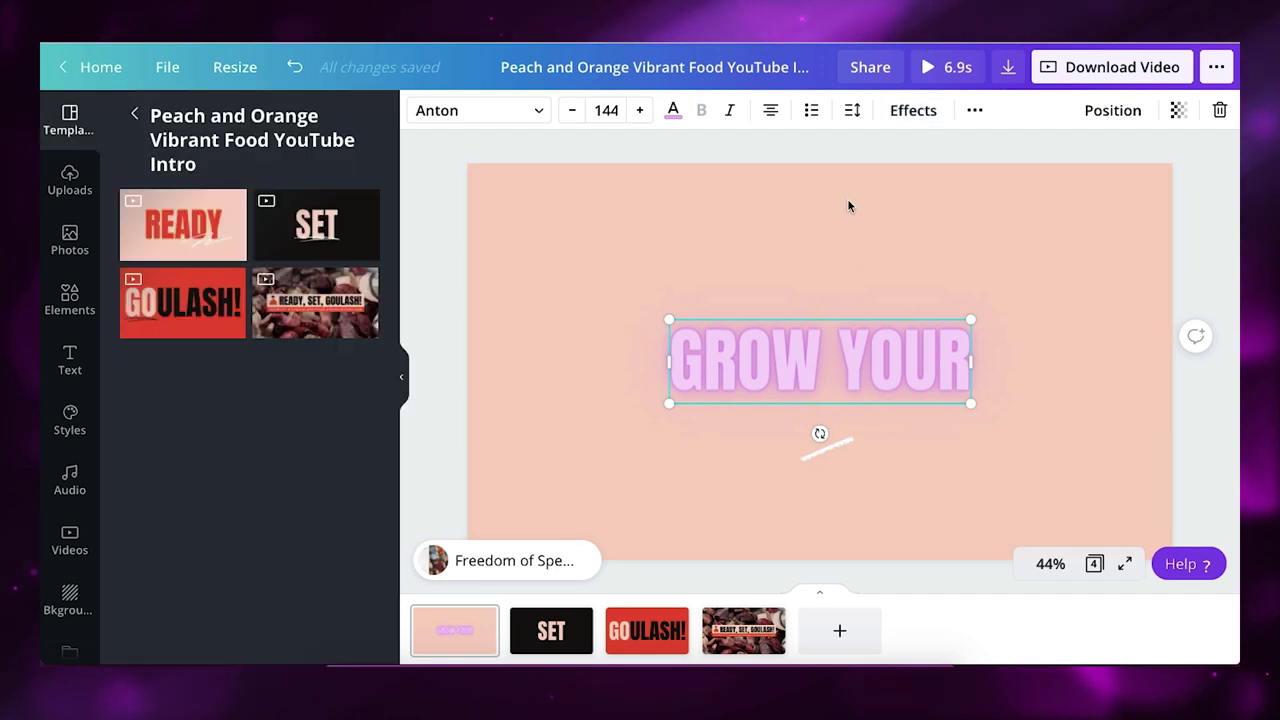
Recolor the GROW YOUR neon text in the brighter of the two dark purple shades from 2021 Brand Colors
click(674, 110)
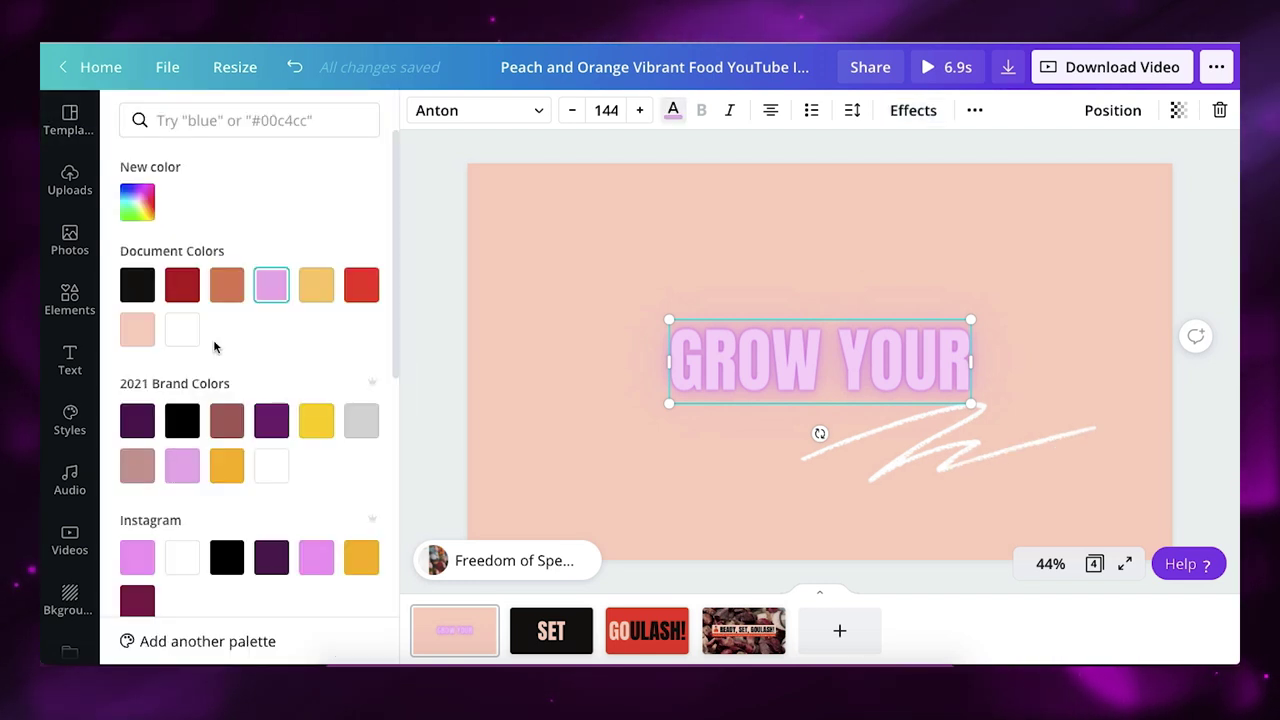
click(271, 420)
key(Escape)
Set the first page's background to the brighter dark purple brand color and recolor the GROW YOUR text in the lilac brand color
click(419, 110)
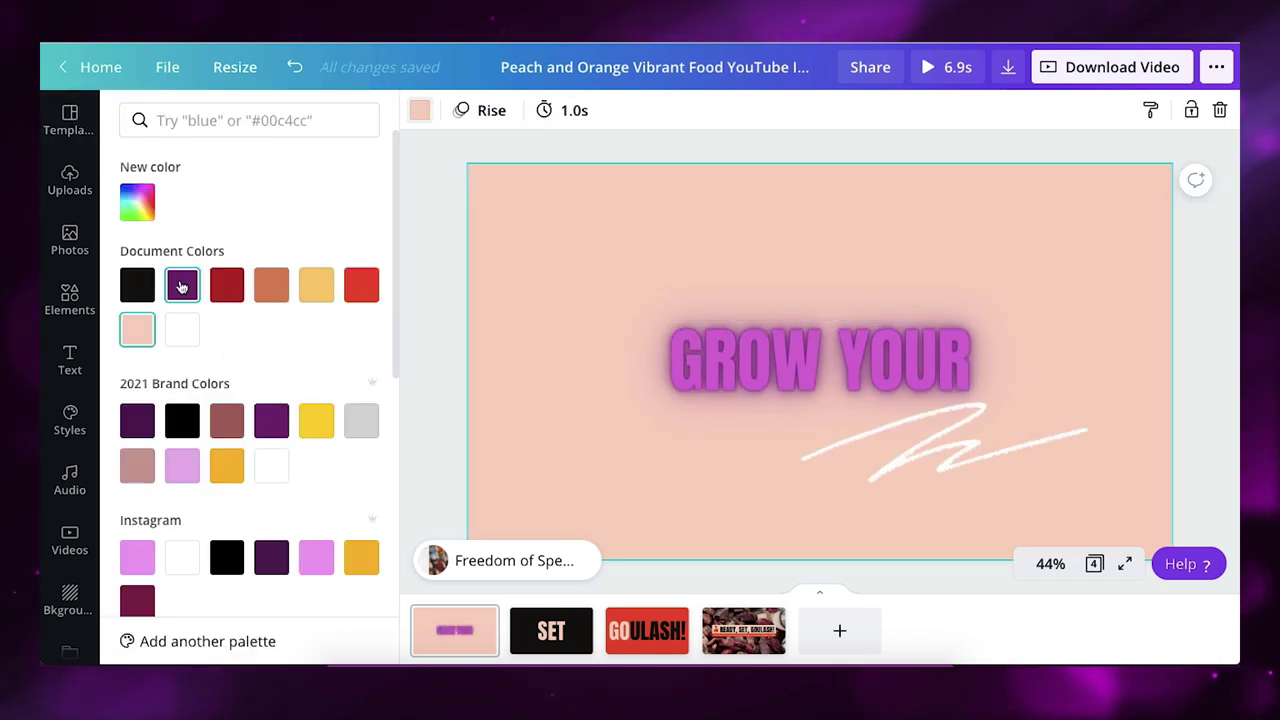
click(273, 415)
click(688, 364)
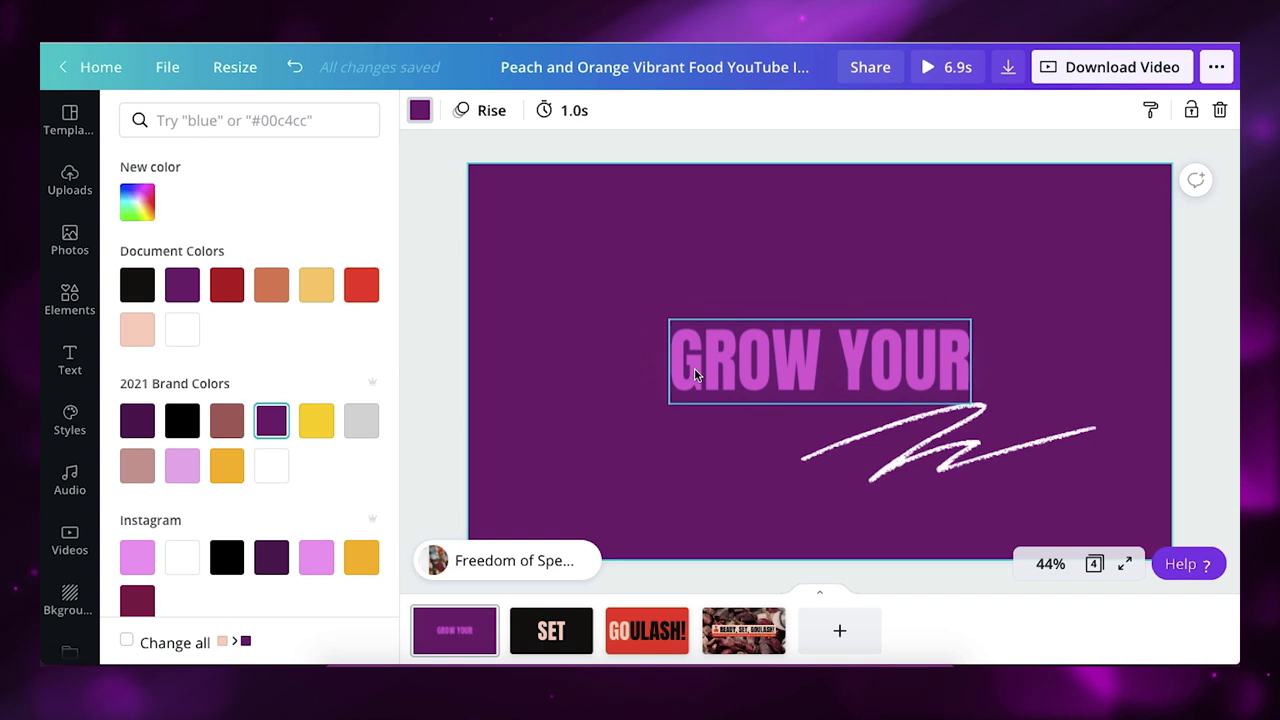
click(675, 110)
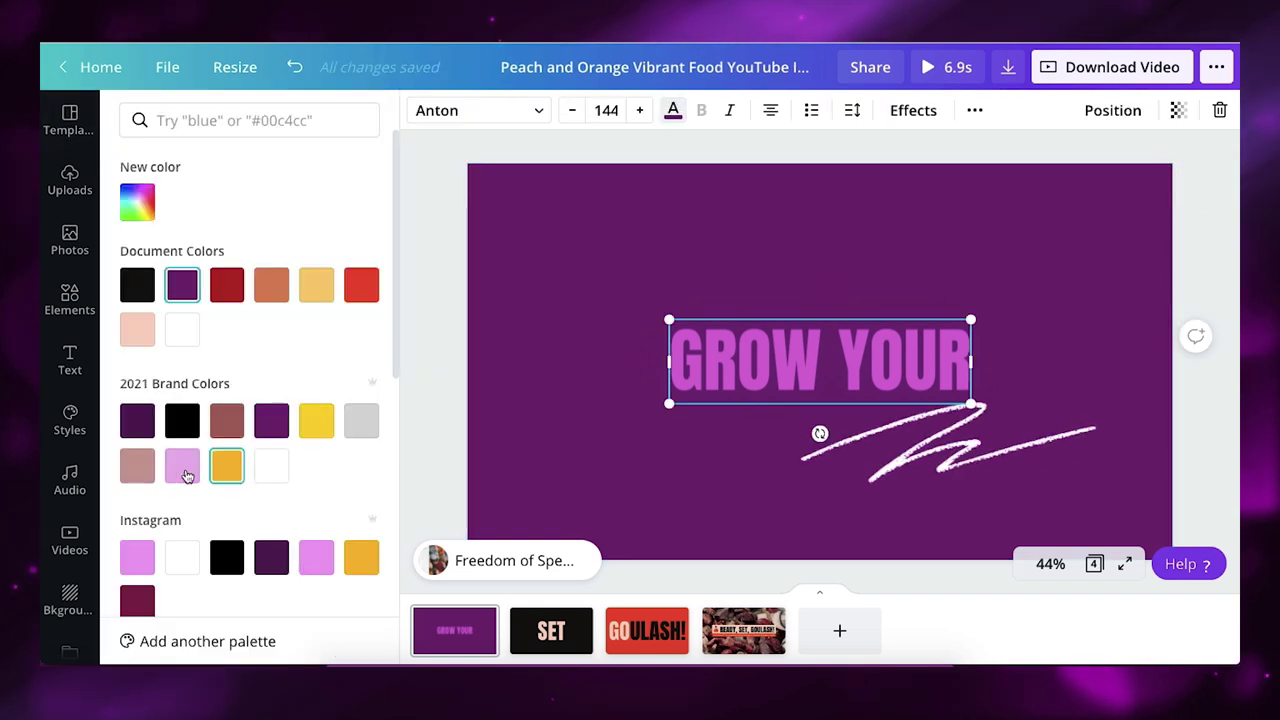
click(182, 465)
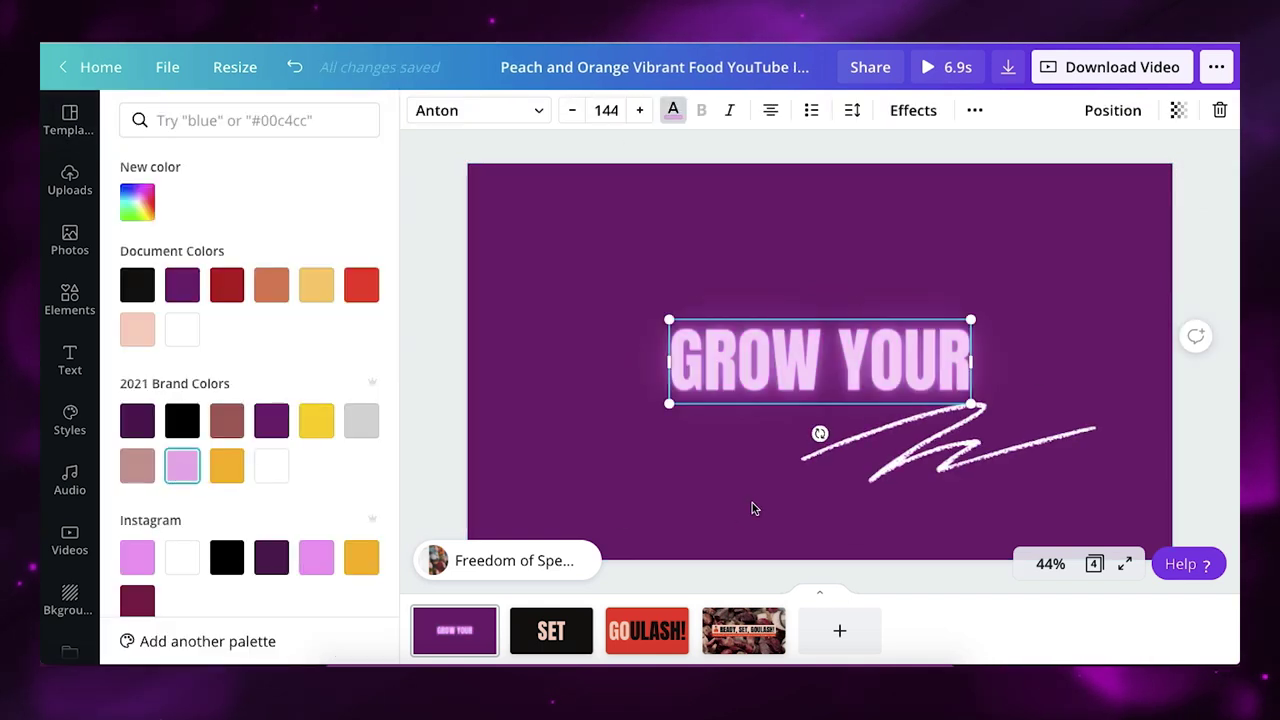
Enlarge the GROW YOUR text to a font size of about 239 and center it on the page
drag(970, 321, 1075, 290)
drag(669, 404, 580, 433)
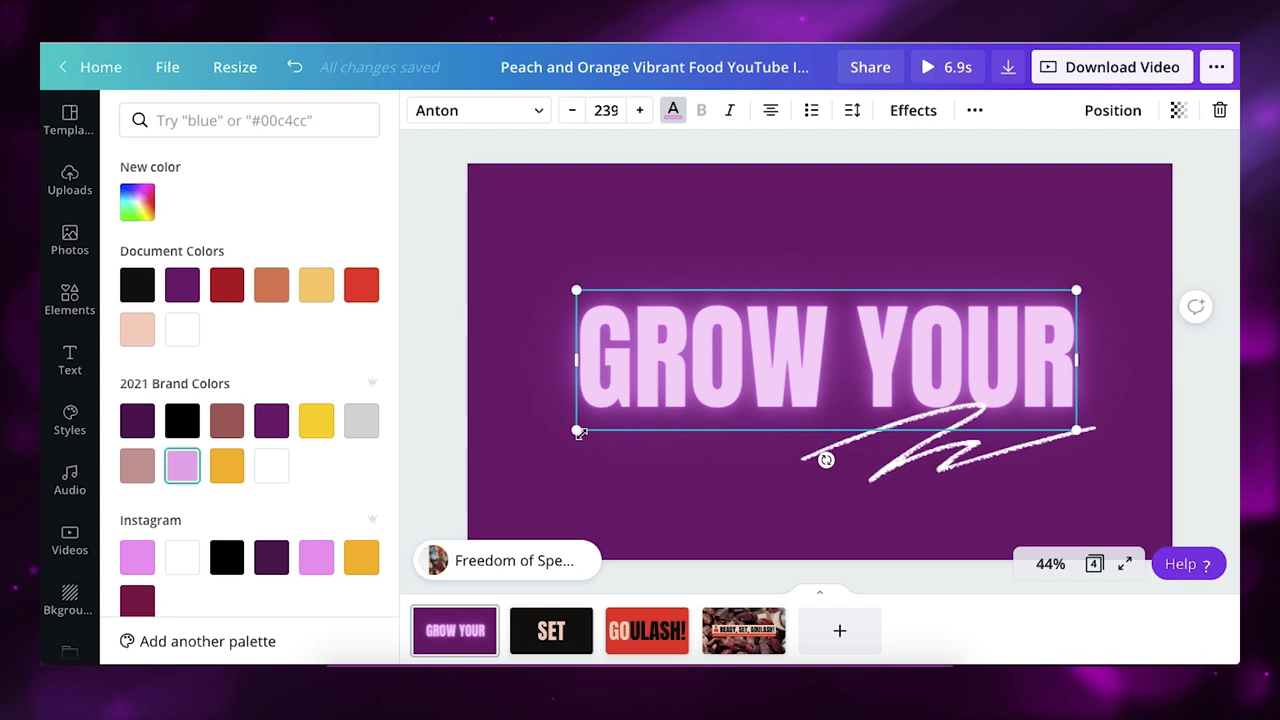
mouse_move(846, 314)
mouse_down()
mouse_move(831, 320)
mouse_move(843, 334)
mouse_up()
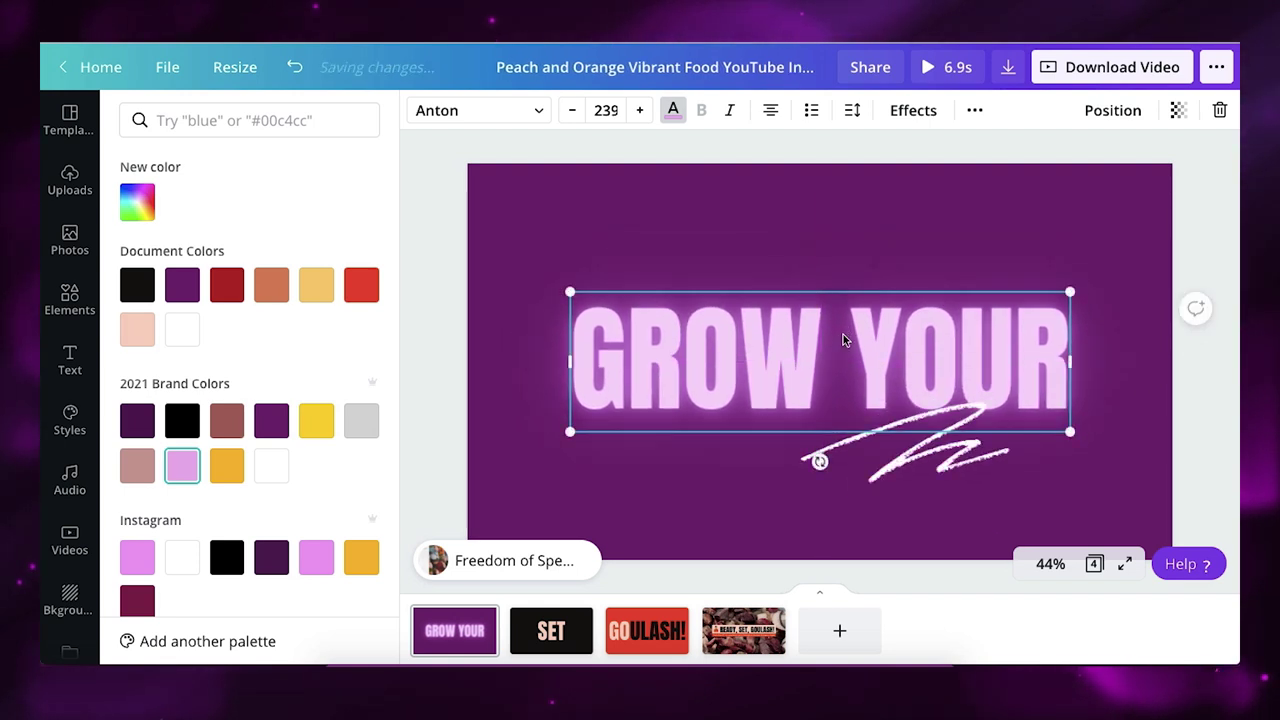
Move the white scribble slightly lower so it clears the GROW YOUR text
click(917, 476)
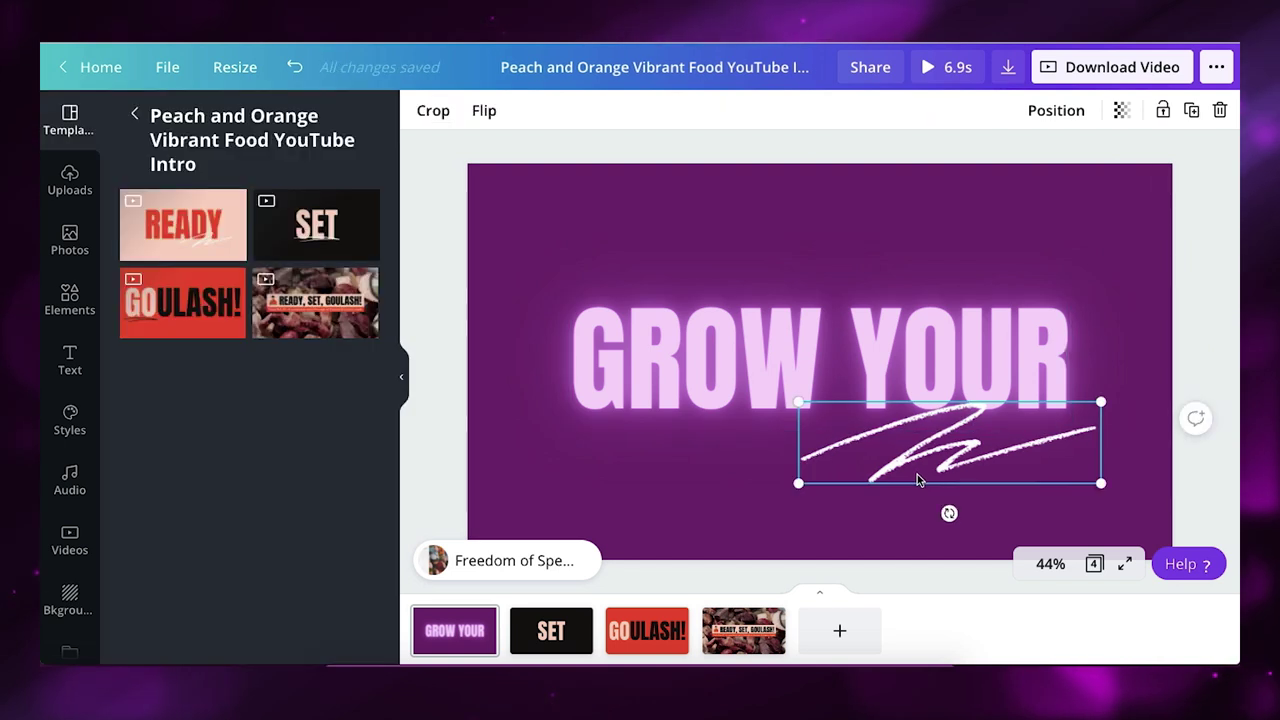
drag(918, 479, 922, 490)
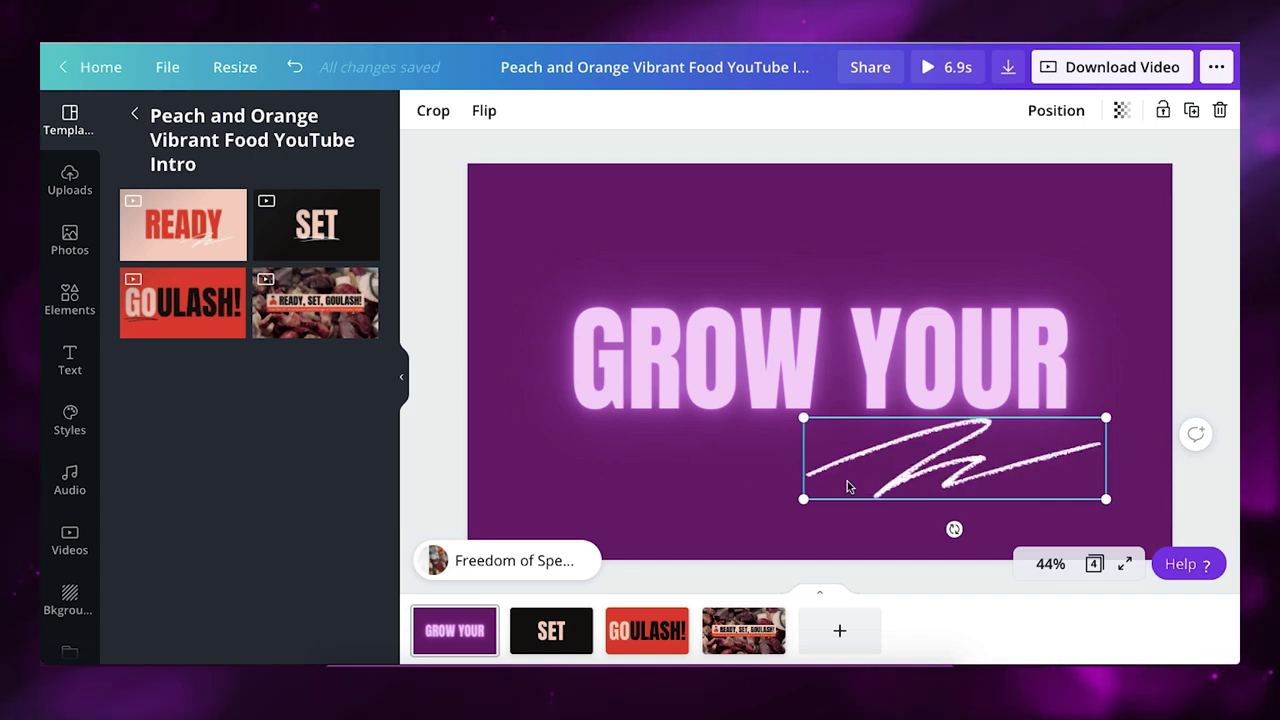
click(697, 484)
Delete the white scribble beneath the GROW YOUR text
click(912, 486)
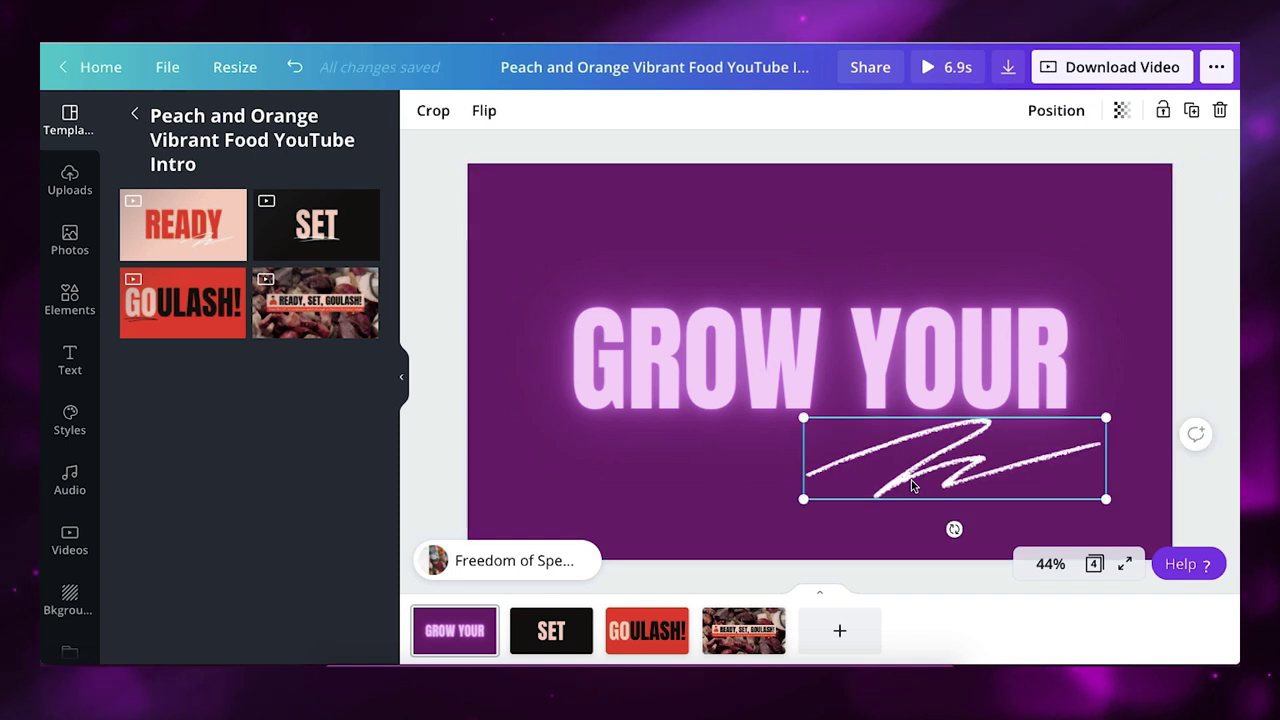
key(Delete)
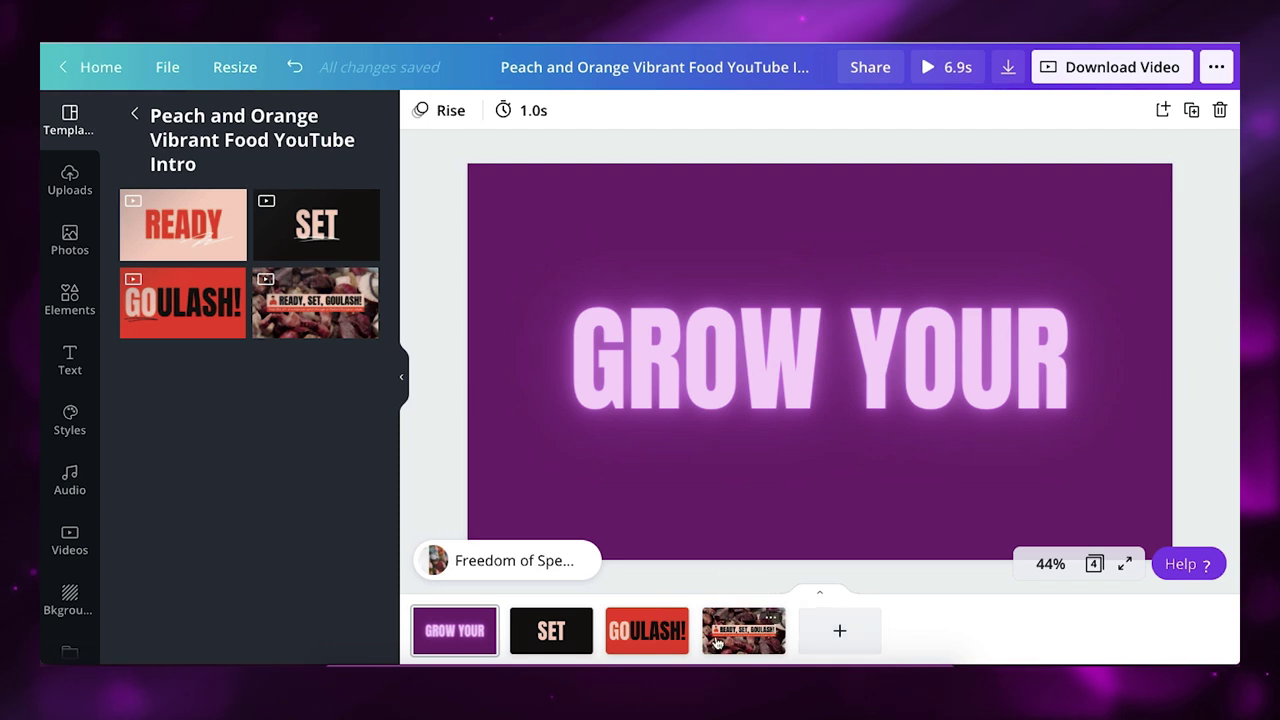
Delete the food photo page and the red GOULASH! page from the end of the video
click(771, 620)
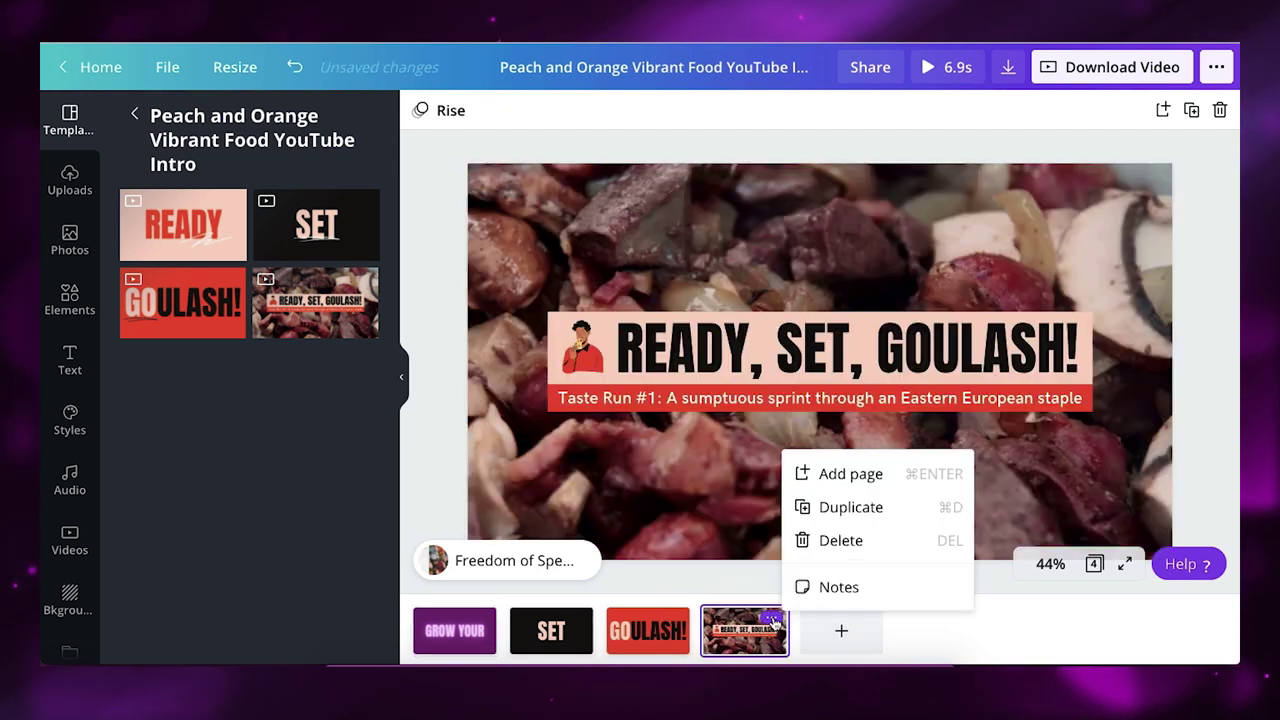
click(835, 537)
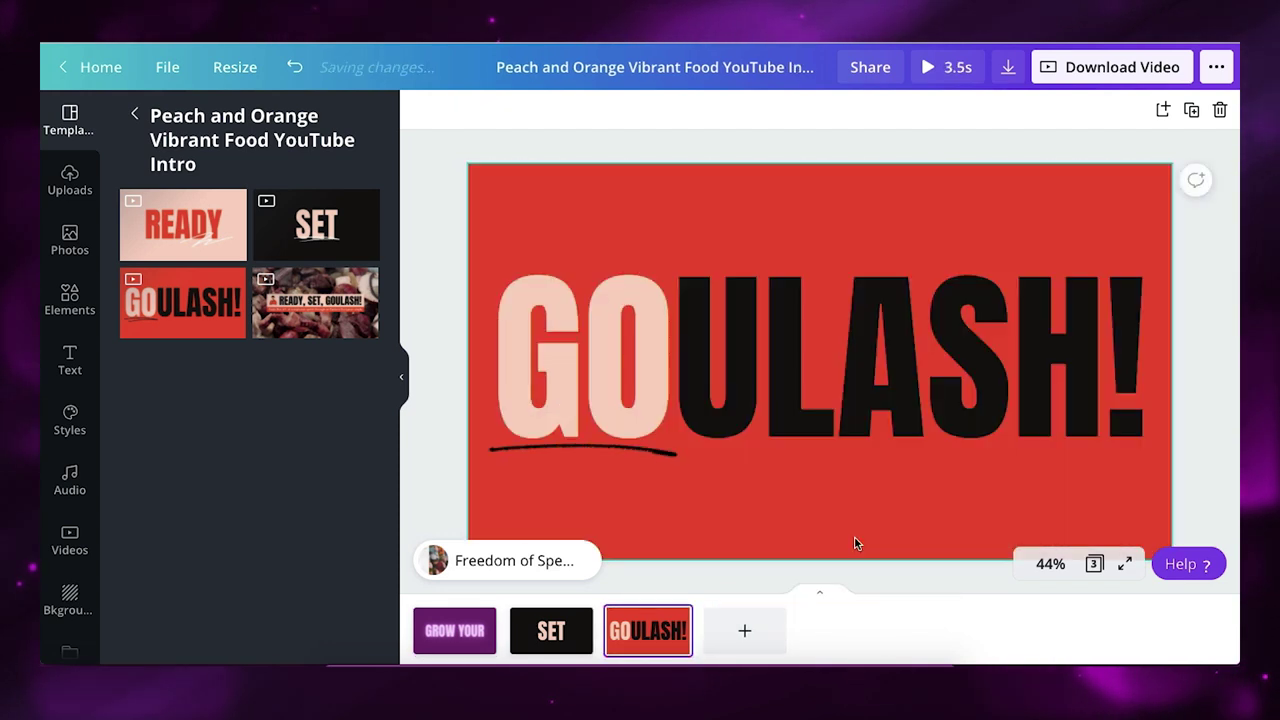
click(675, 623)
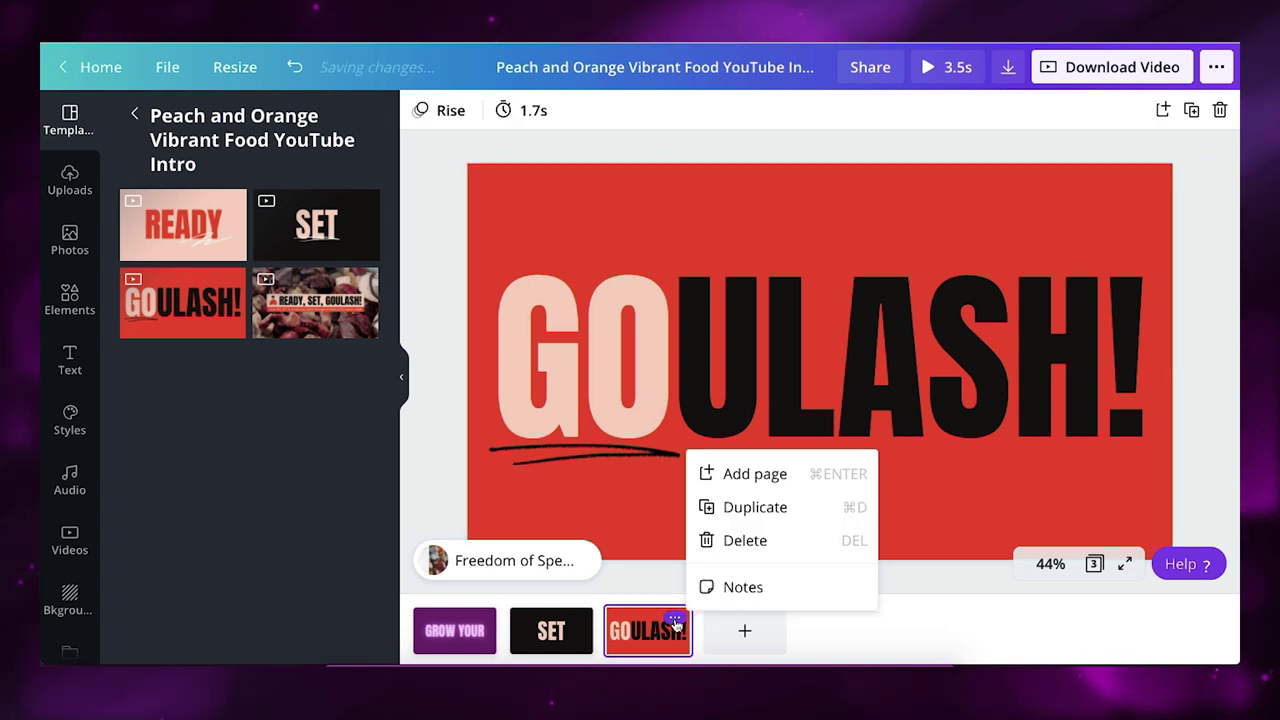
click(748, 541)
click(448, 641)
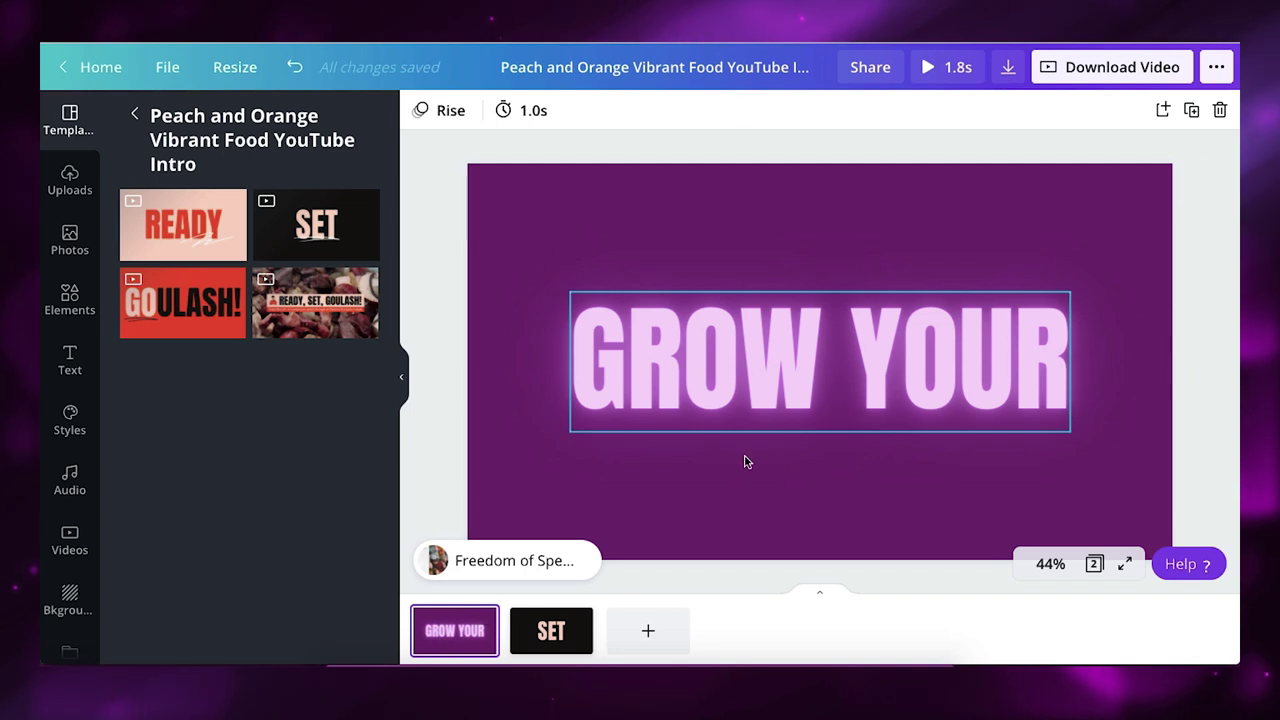
Replace the SET text on the second page with PERSONAL BRAND WITH VIDEO and cut WITH VIDEO from its end
click(553, 632)
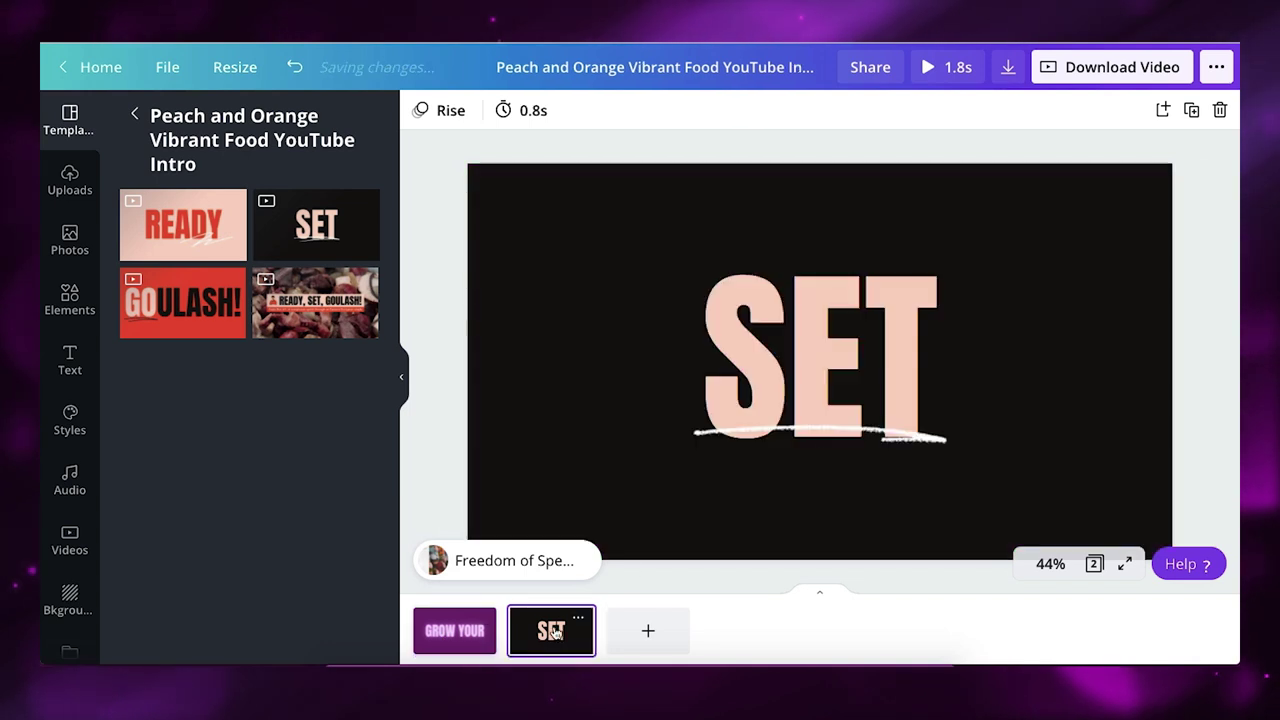
double_click(798, 350)
text(PE)
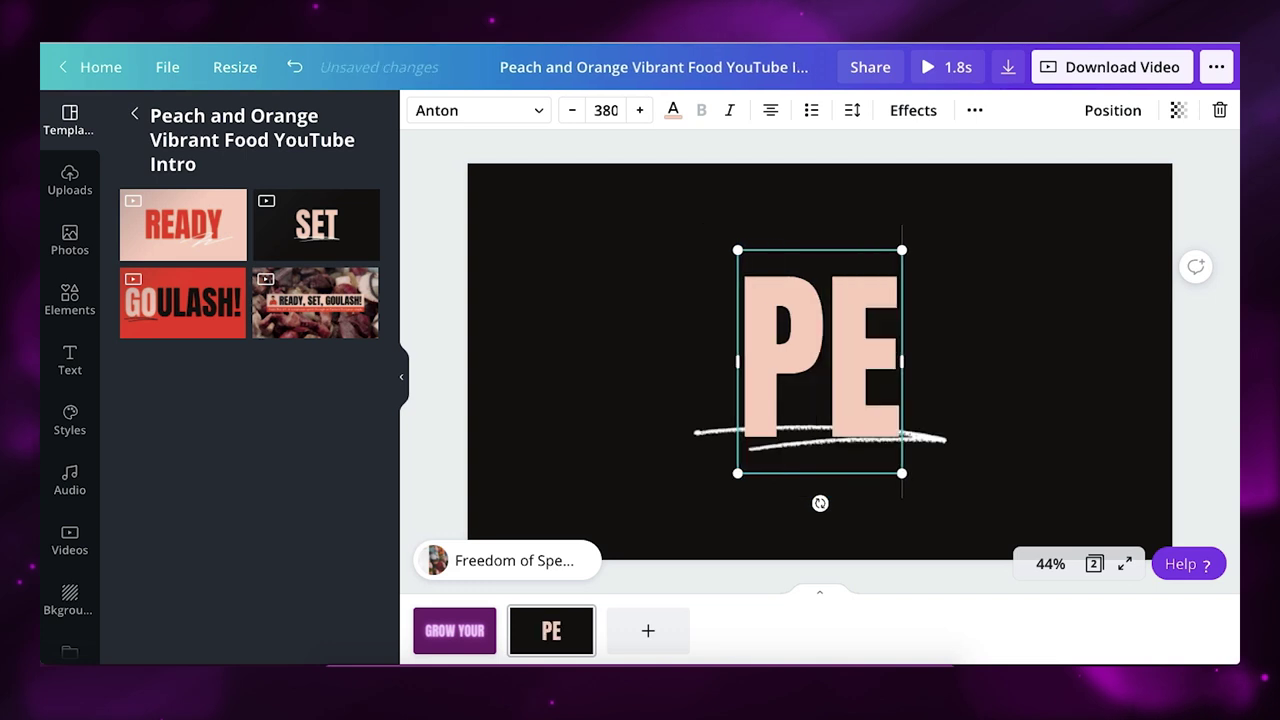
text(RSONAL BRAND WITH VIDEO)
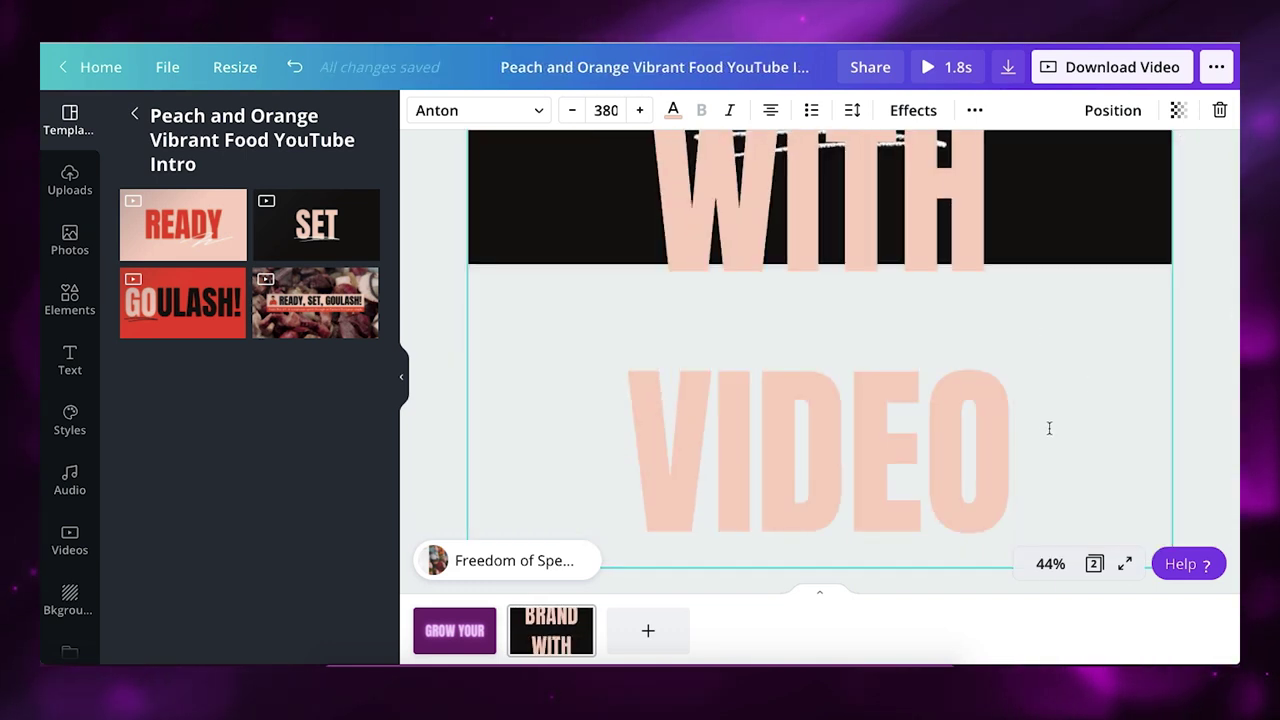
drag(1037, 434, 688, 187)
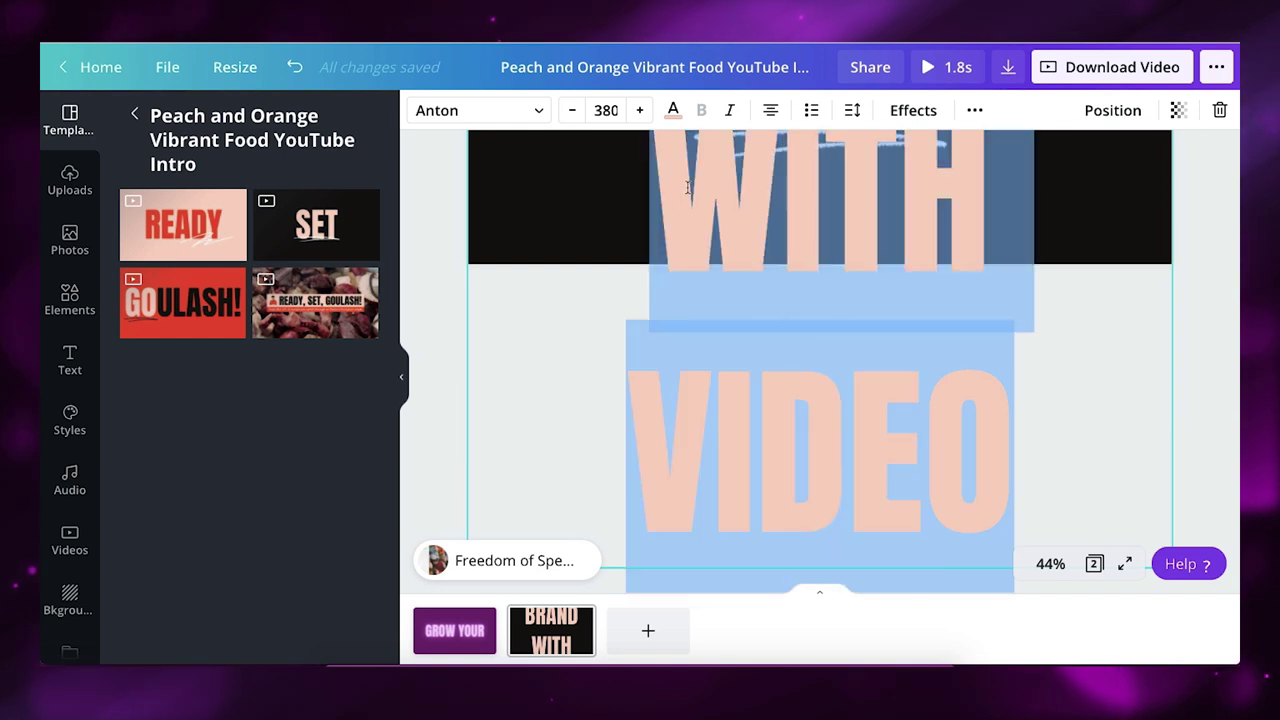
key(BackSpace)
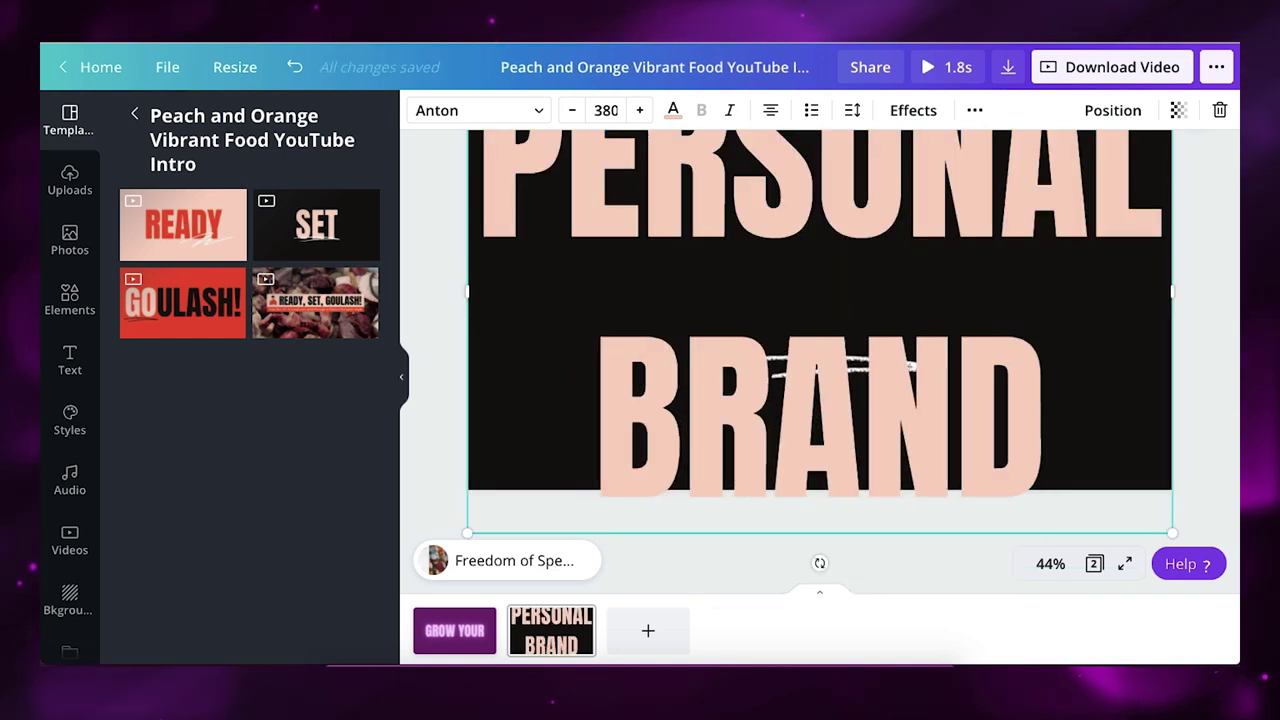
Set the PERSONAL BRAND text to size 144 and recolor it golden orange from the 2021 Brand Colors
drag(1060, 415, 511, 198)
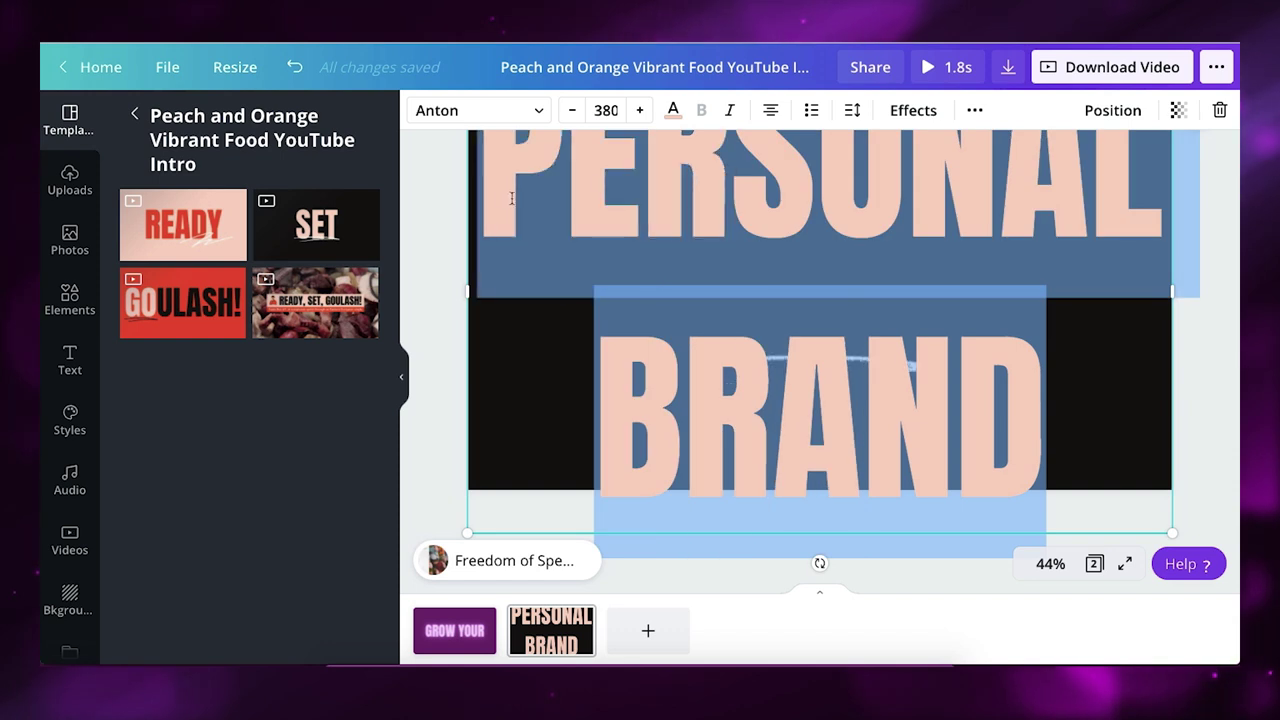
click(608, 111)
scroll(610, 480, down, 5)
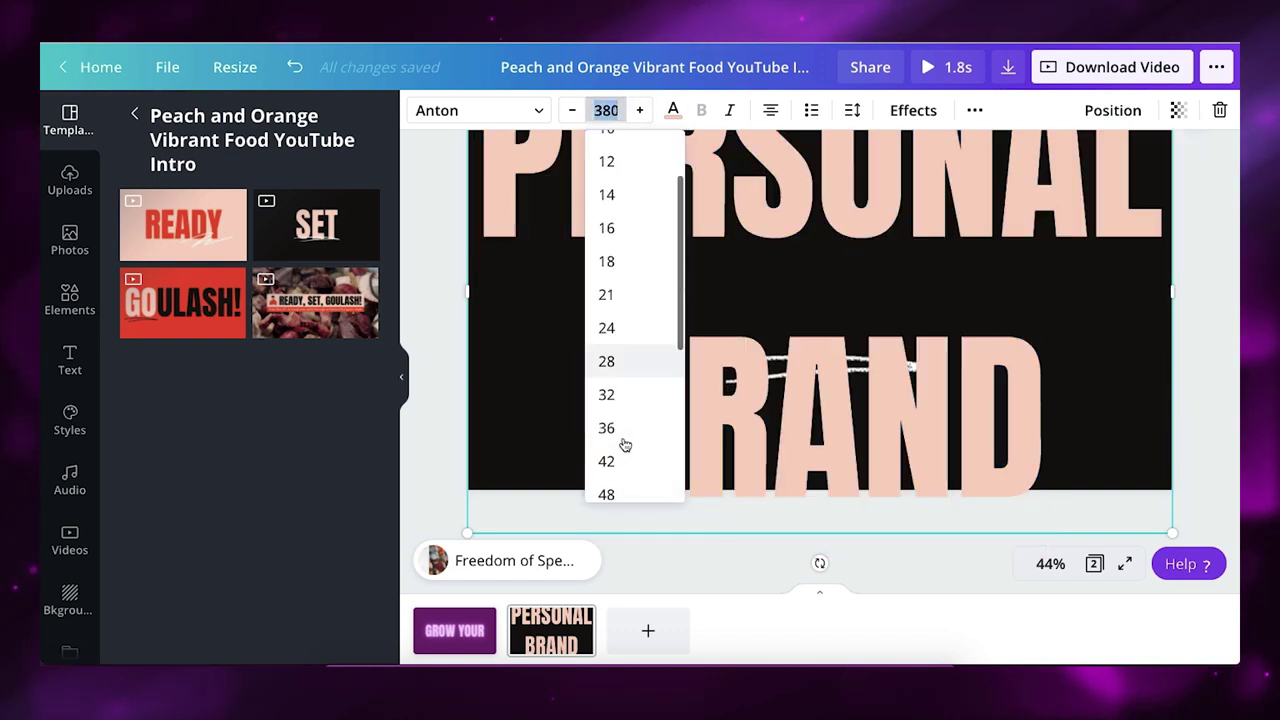
click(607, 480)
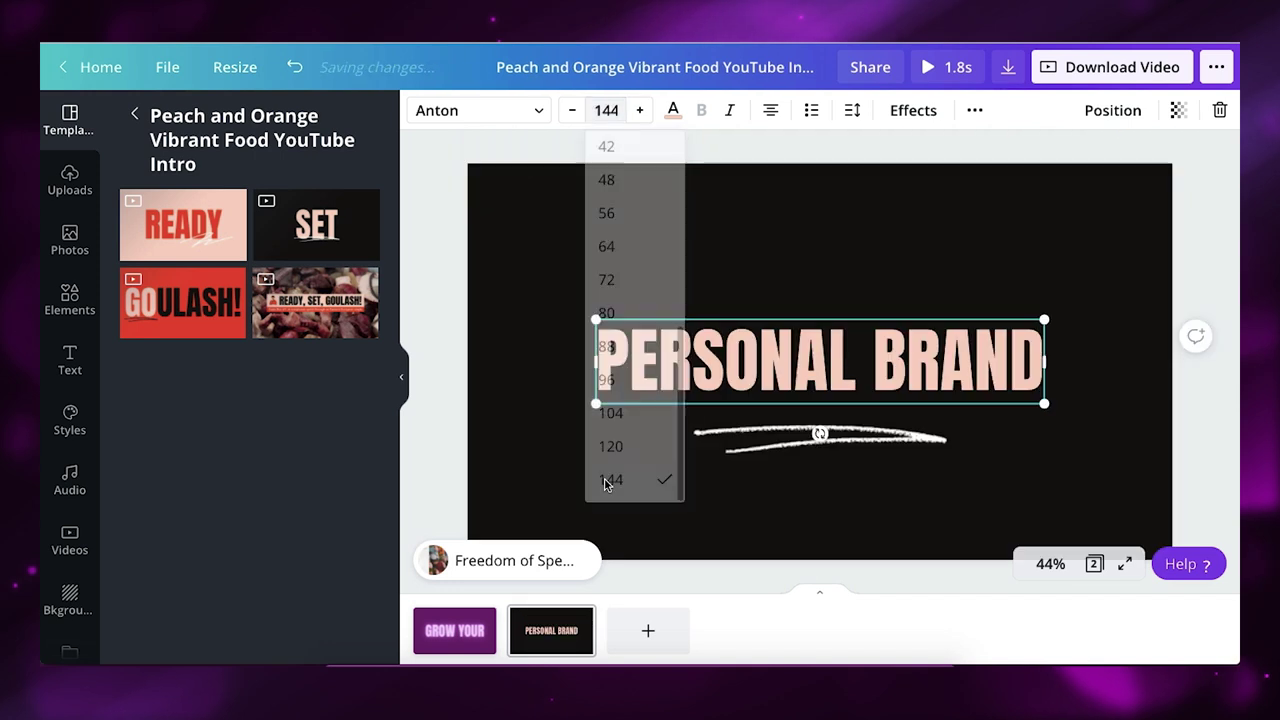
click(673, 110)
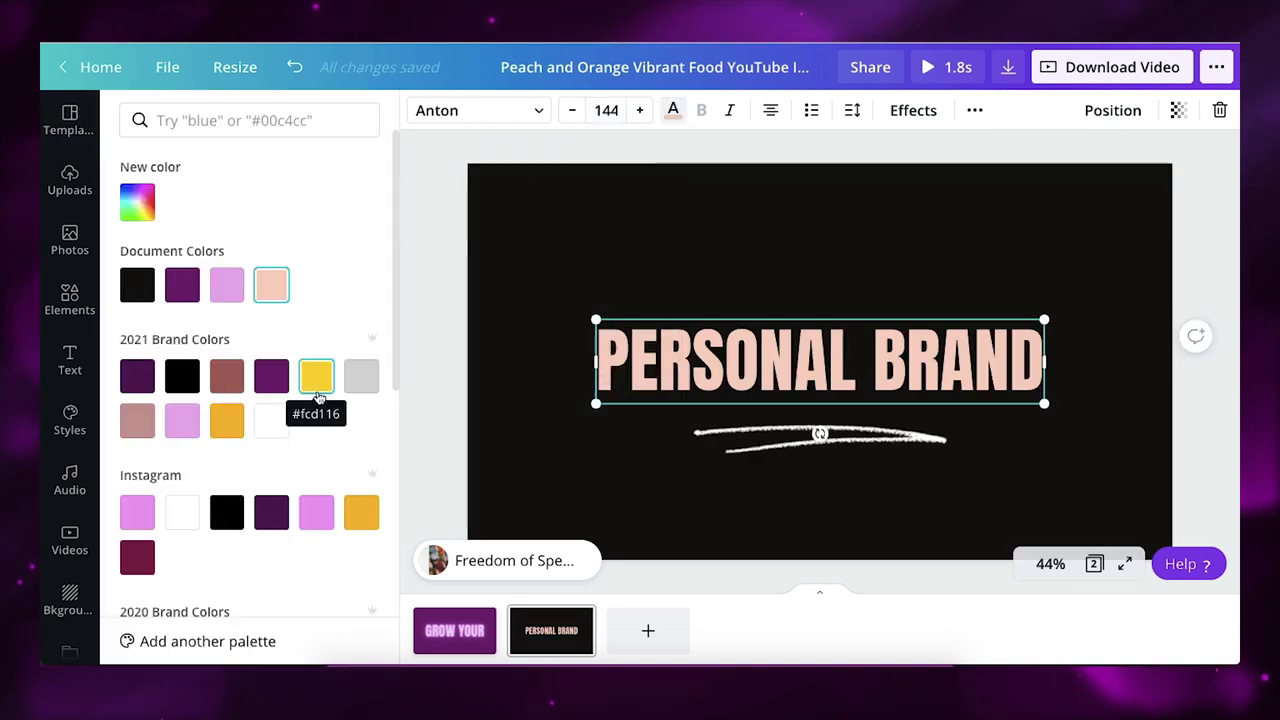
click(226, 422)
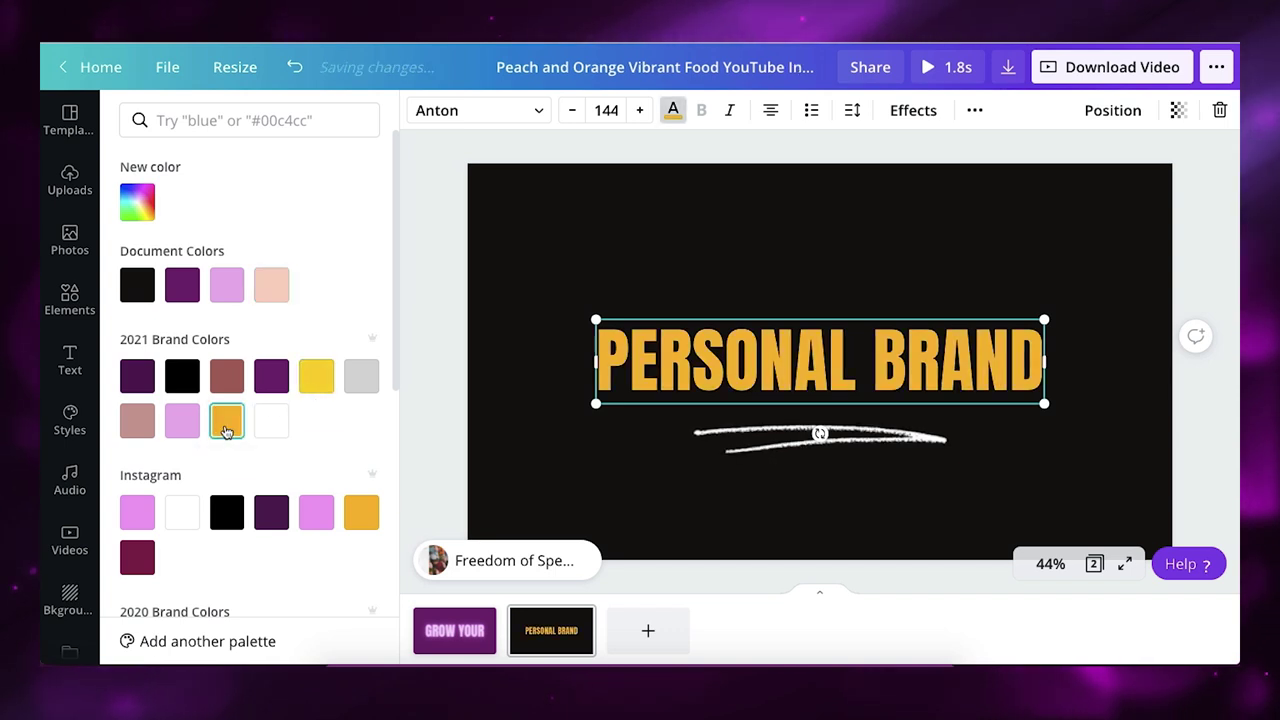
Apply the Lift effect to the PERSONAL BRAND text and change the page background to the document's dark purple
click(913, 112)
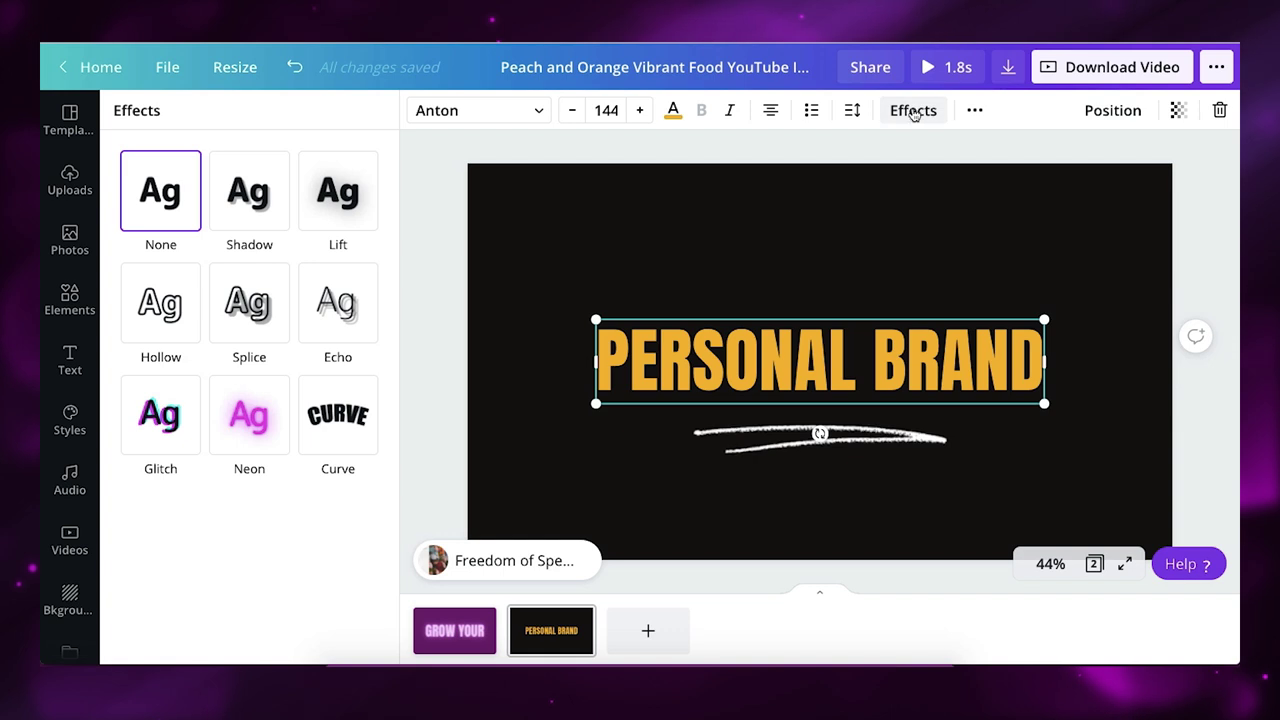
click(337, 197)
click(661, 208)
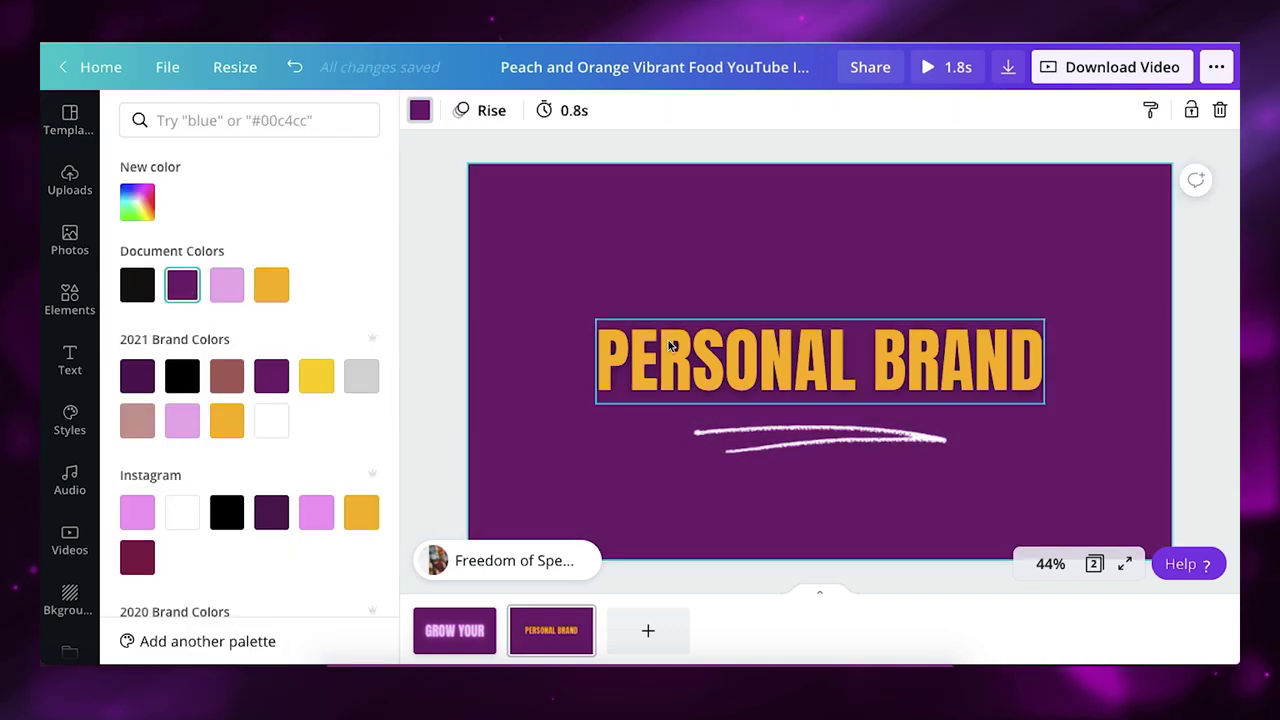
Move the PERSONAL BRAND text up above the white scribble and enlarge it to about size 168, horizontally centered
click(788, 368)
drag(788, 368, 788, 321)
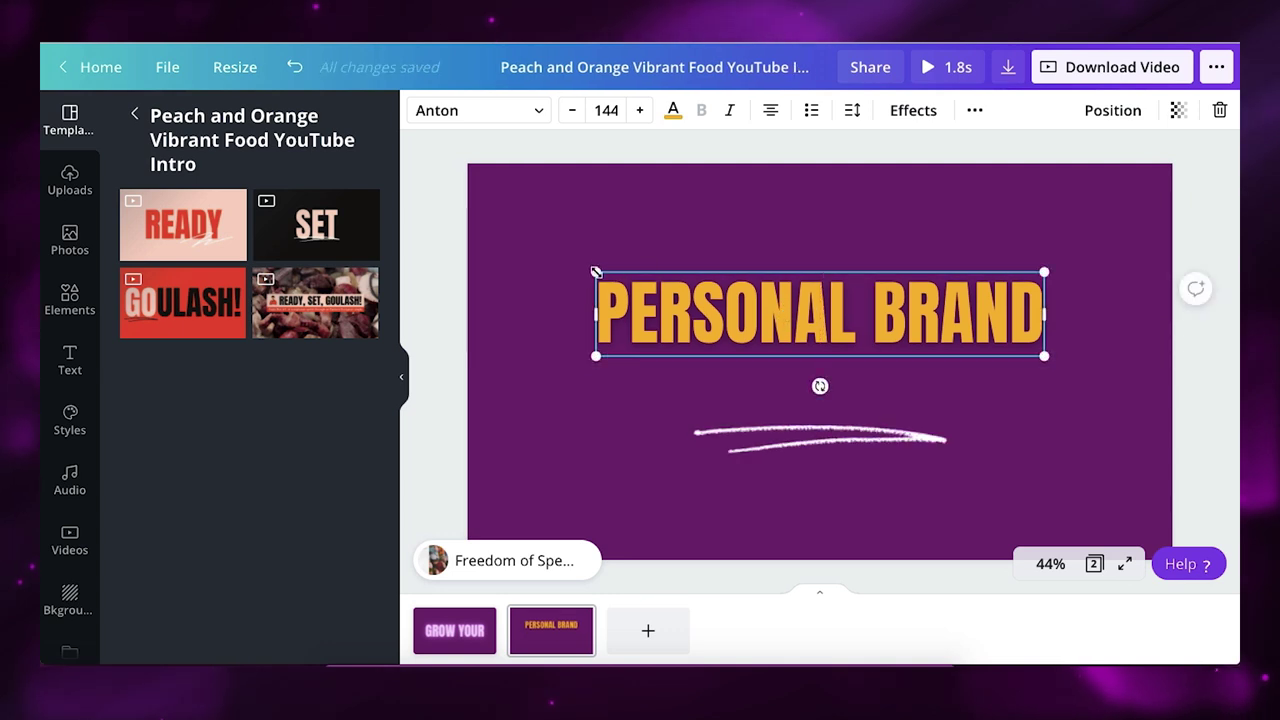
drag(596, 271, 522, 256)
drag(686, 298, 726, 314)
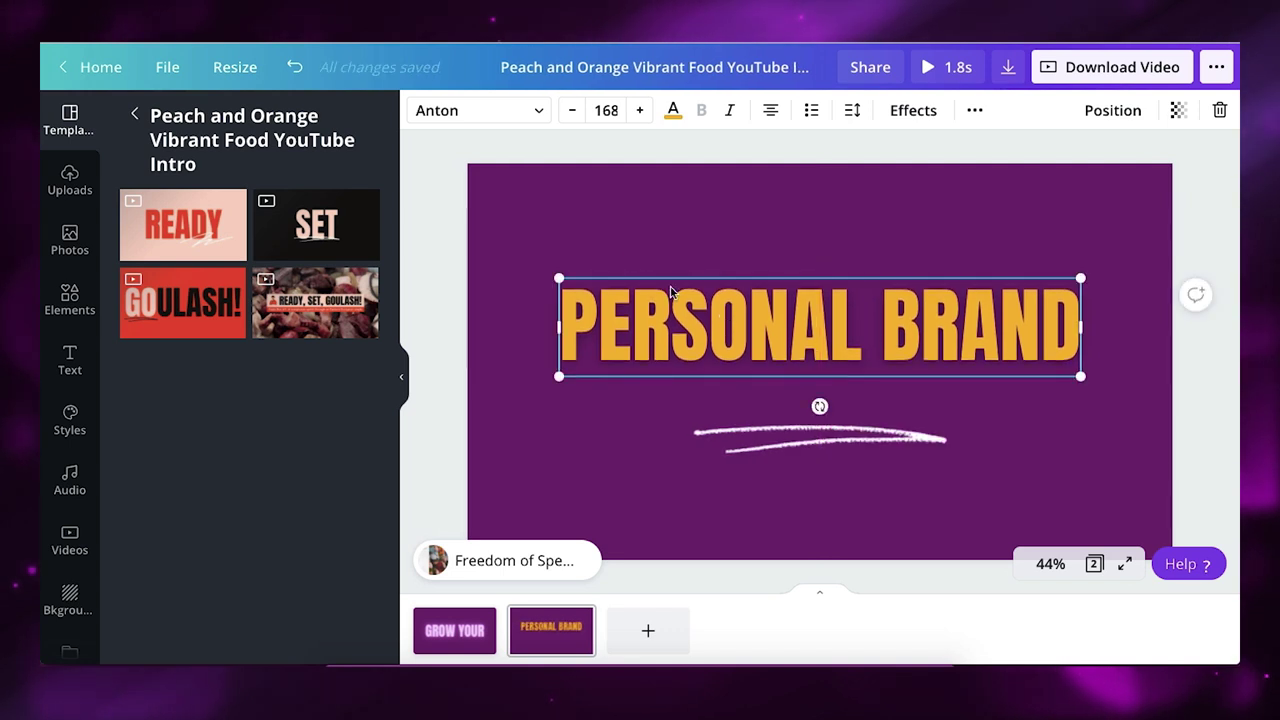
click(587, 242)
Add a subheading reading "with Video" and place it just below PERSONAL BRAND
click(70, 362)
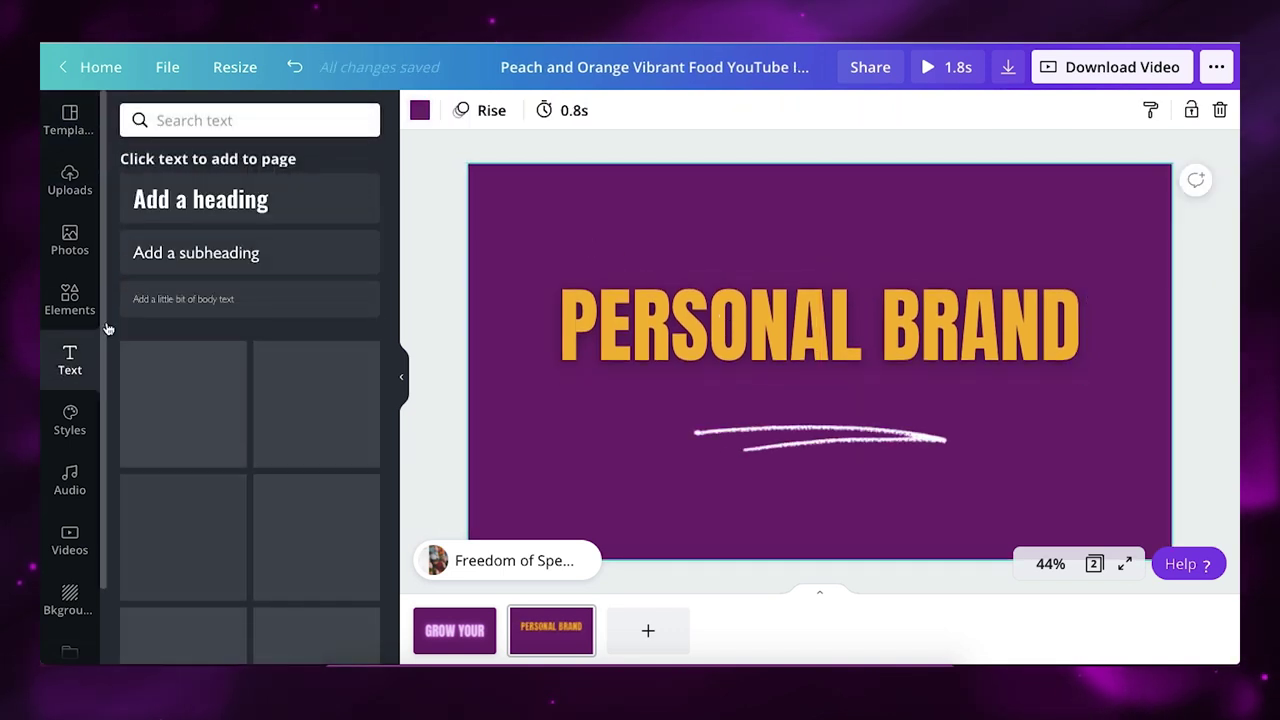
click(191, 252)
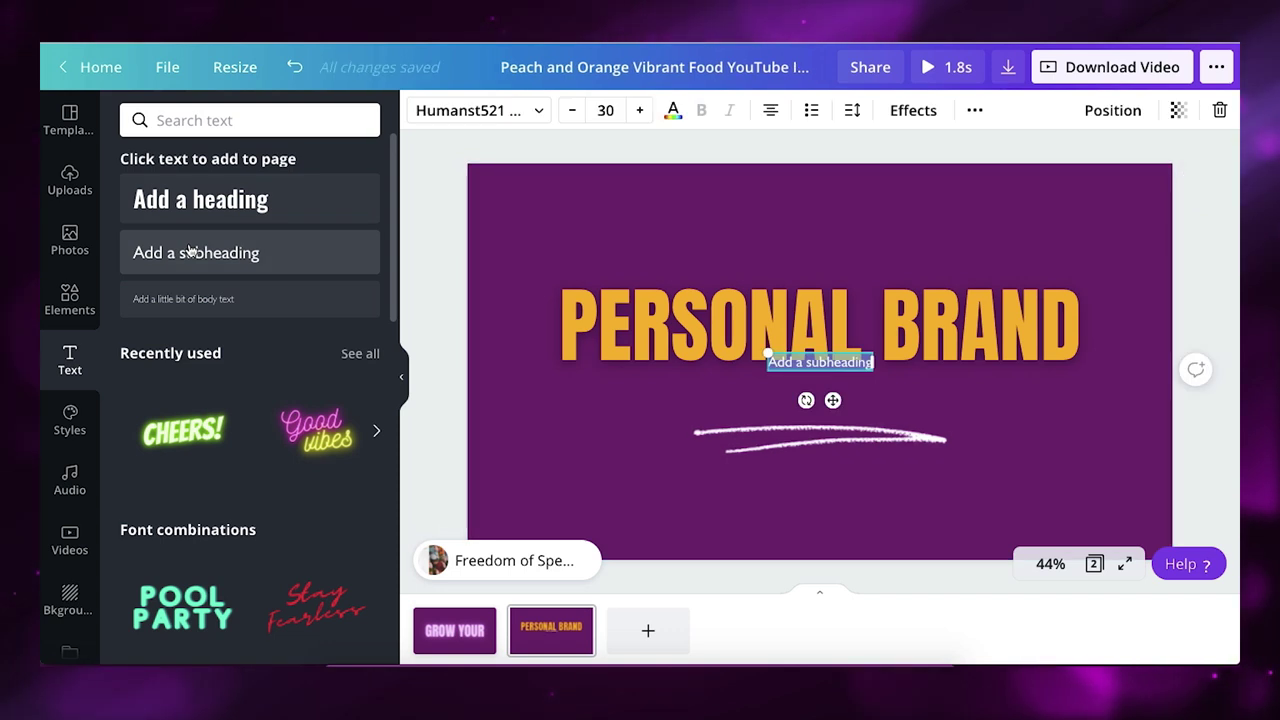
text(with V)
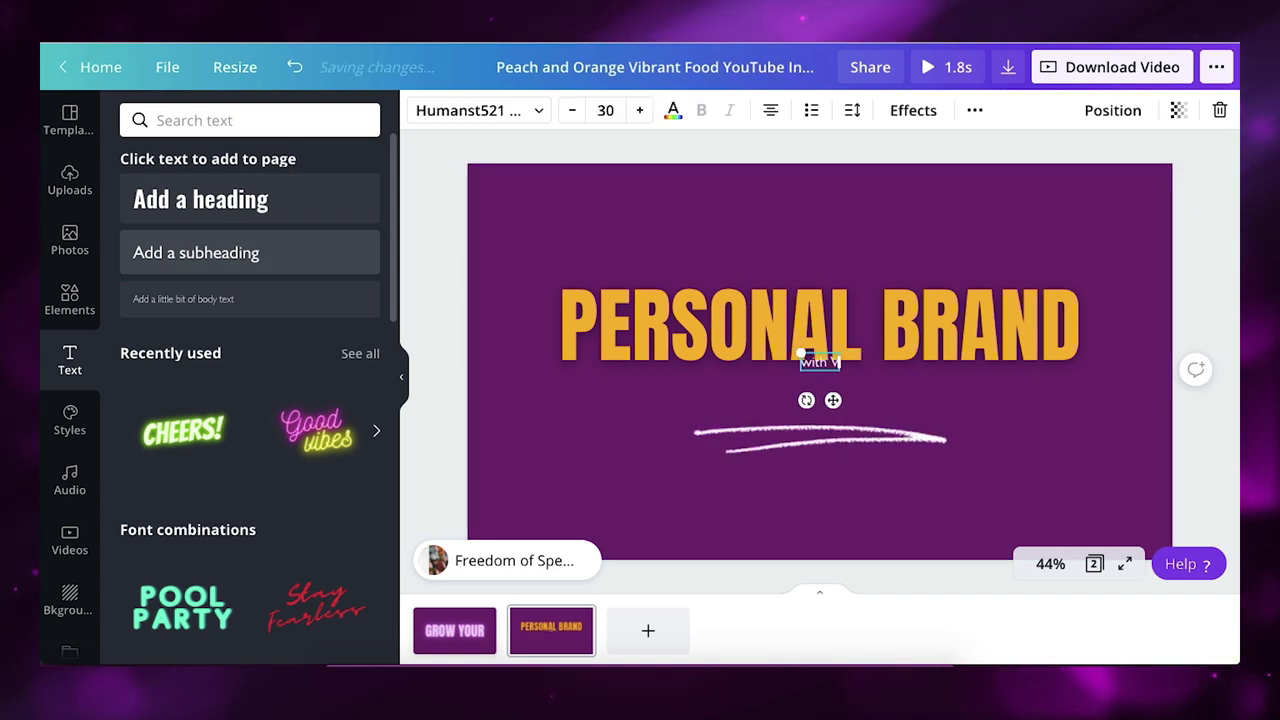
text(ideo)
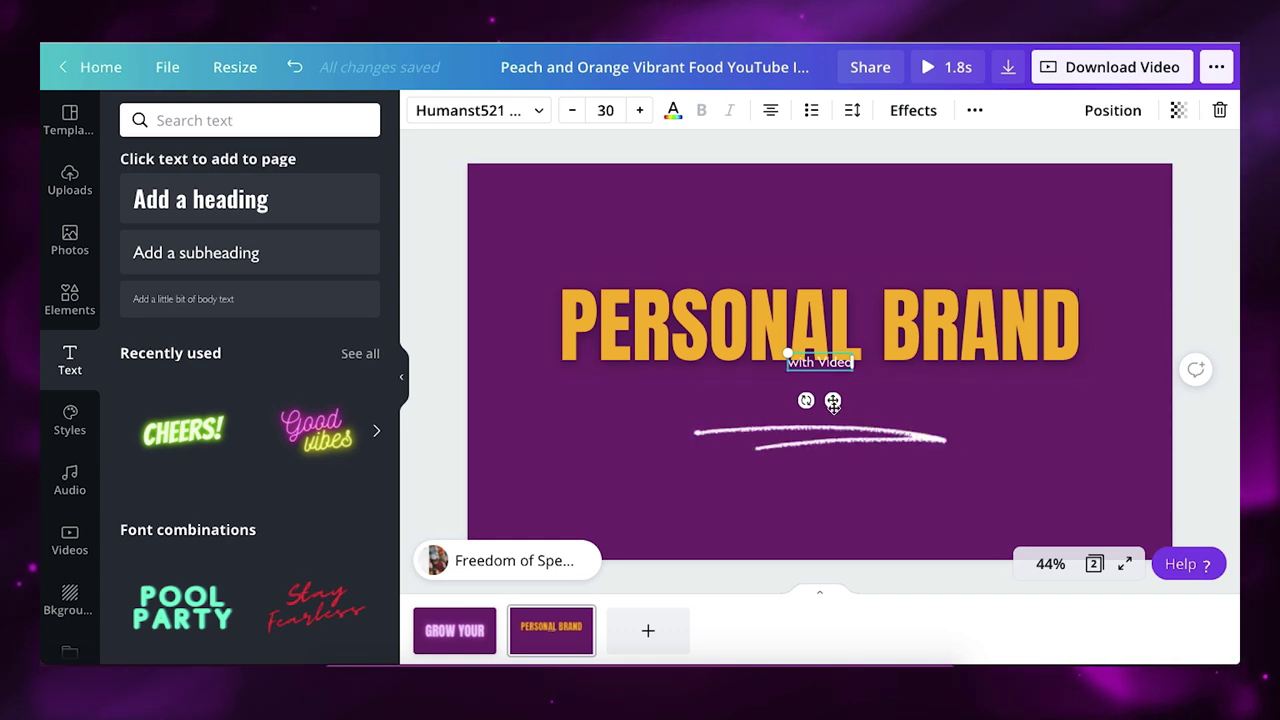
drag(833, 403, 844, 432)
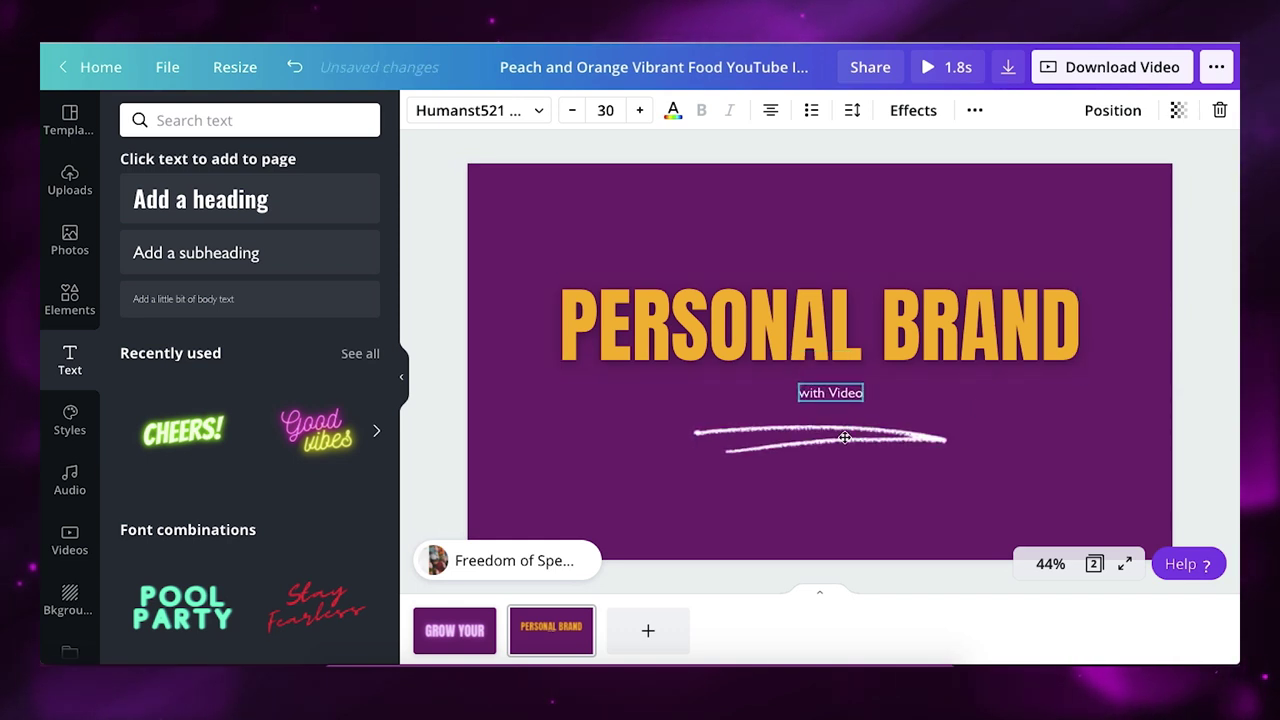
Change the "with Video" text to the Vendetta font and enlarge it to about size 131
click(495, 111)
click(147, 259)
drag(791, 381, 552, 323)
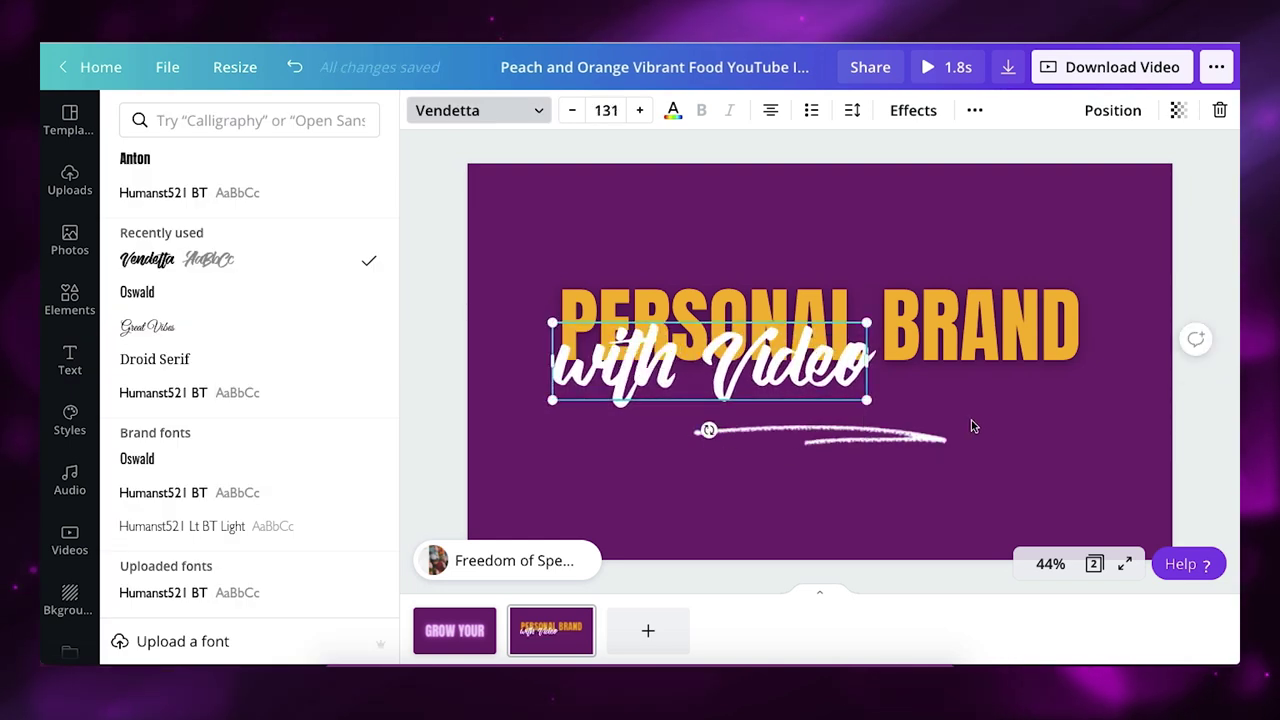
Delete the white scribble and move the "with Video" text below PERSONAL BRAND, toward the right end of the heading
click(834, 447)
key(Delete)
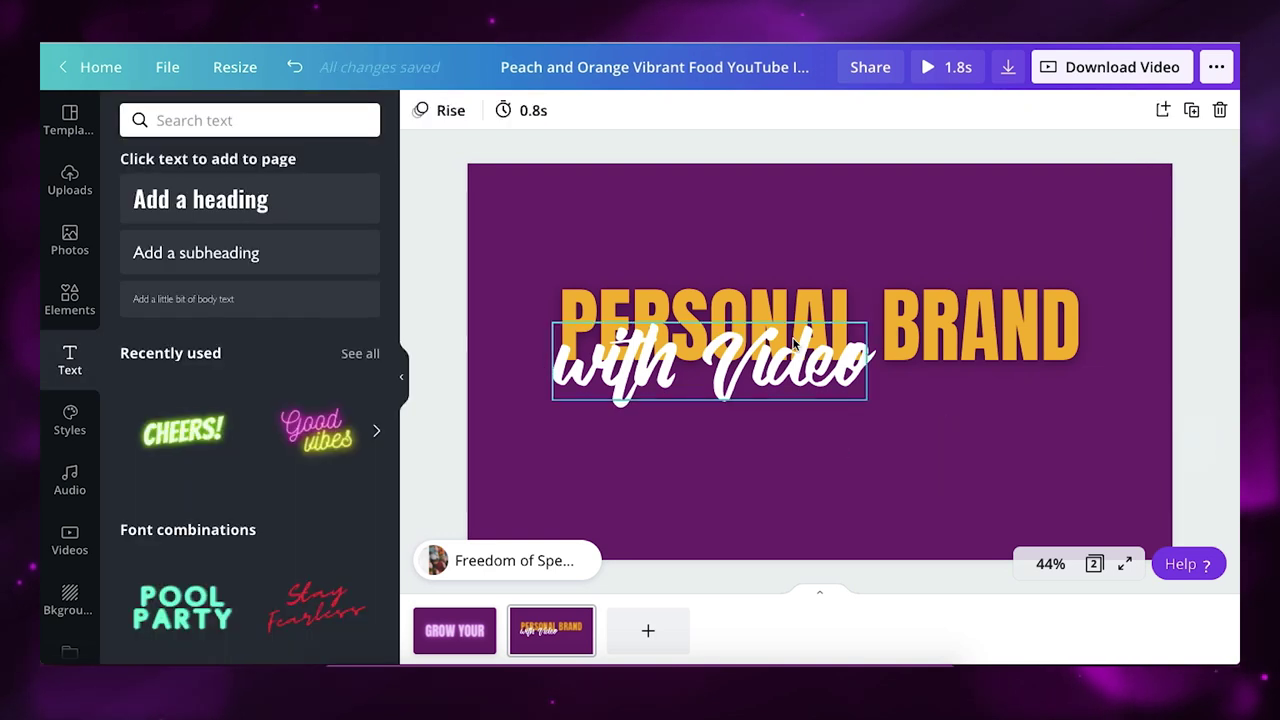
drag(790, 366, 950, 413)
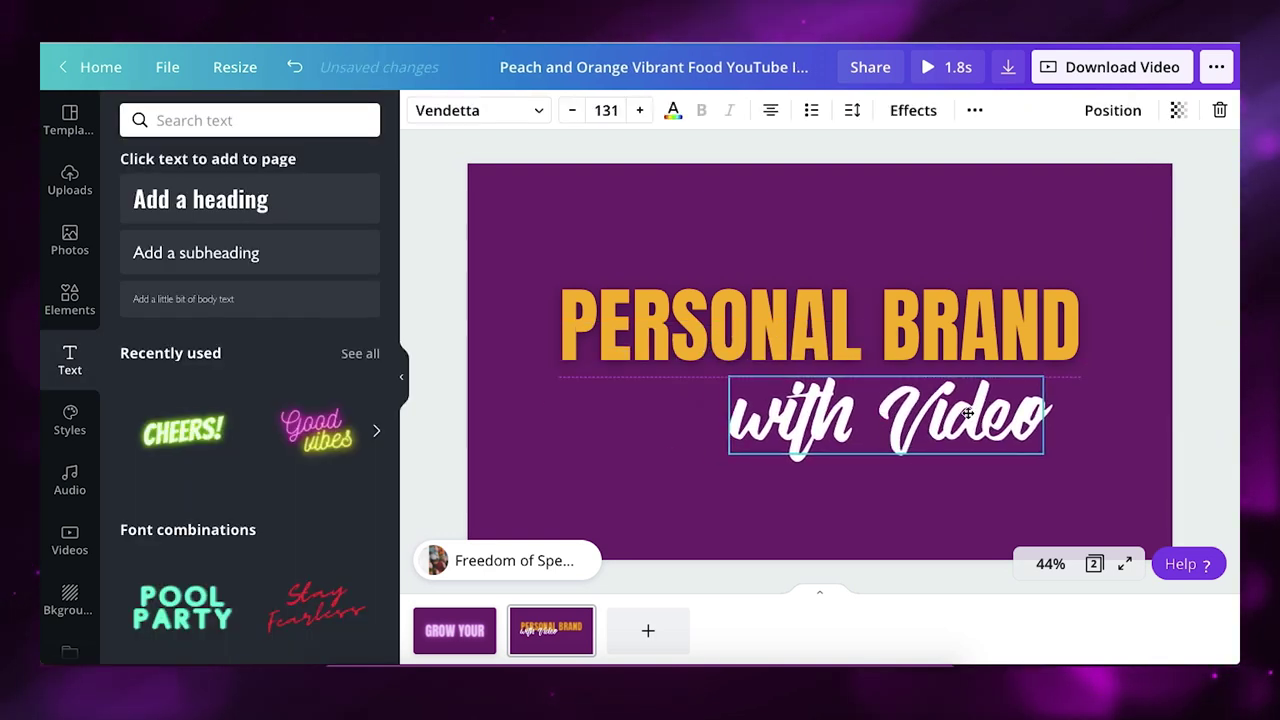
Make the capital V lowercase so the script text reads "with video"
click(928, 420)
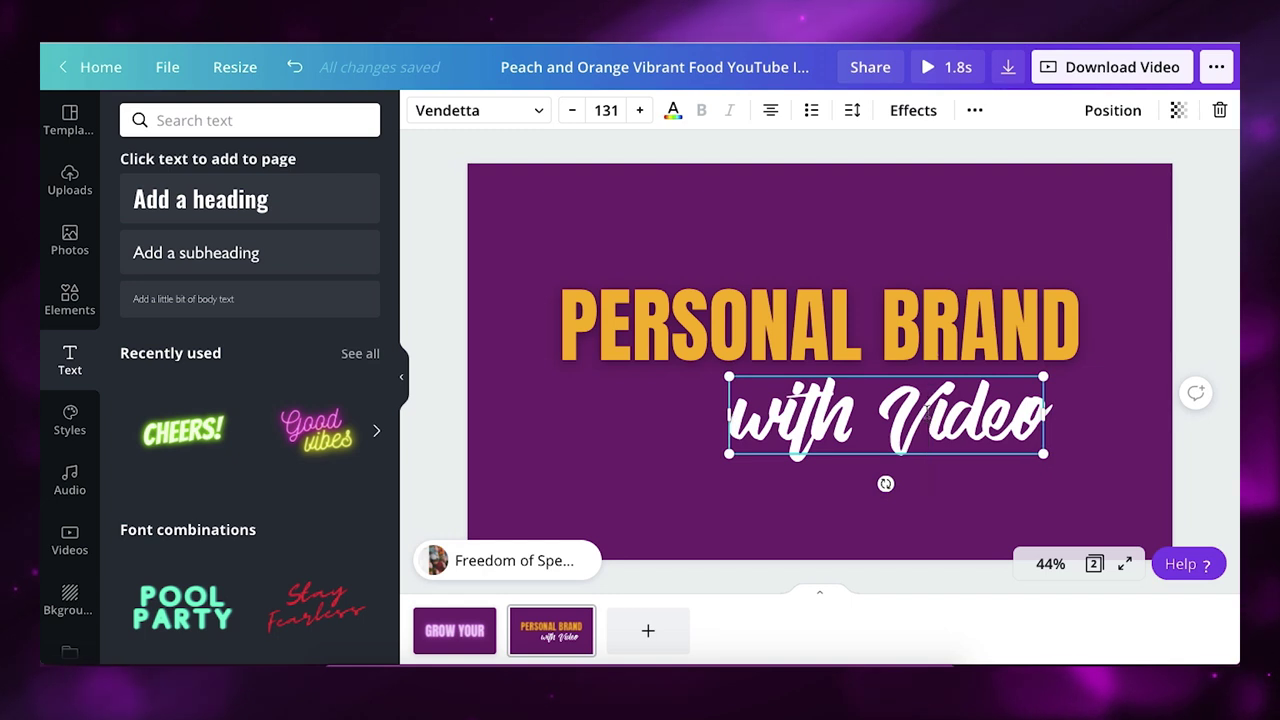
key(BackSpace)
text(v)
click(824, 524)
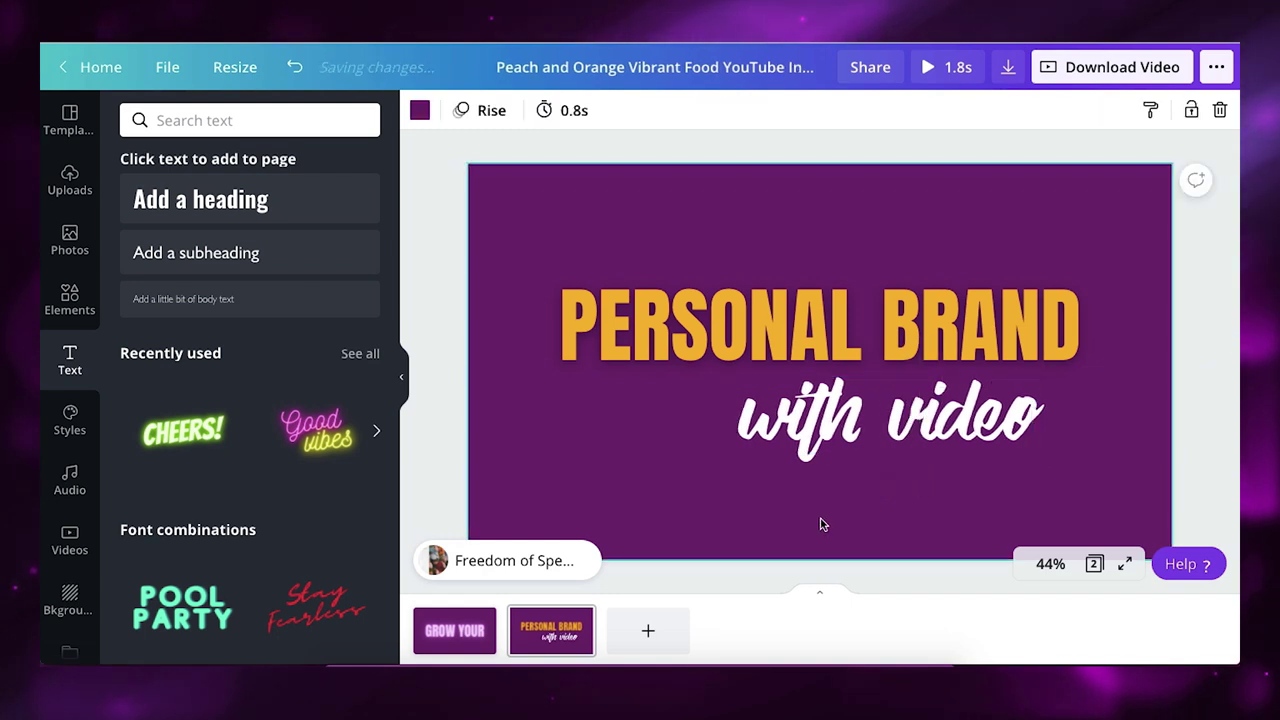
Enlarge the "with video" text to about size 174, tilt it slightly upward and overlap it with the word BRAND
click(986, 398)
drag(737, 377, 681, 362)
drag(856, 483, 866, 486)
drag(646, 377, 620, 388)
drag(842, 440, 887, 393)
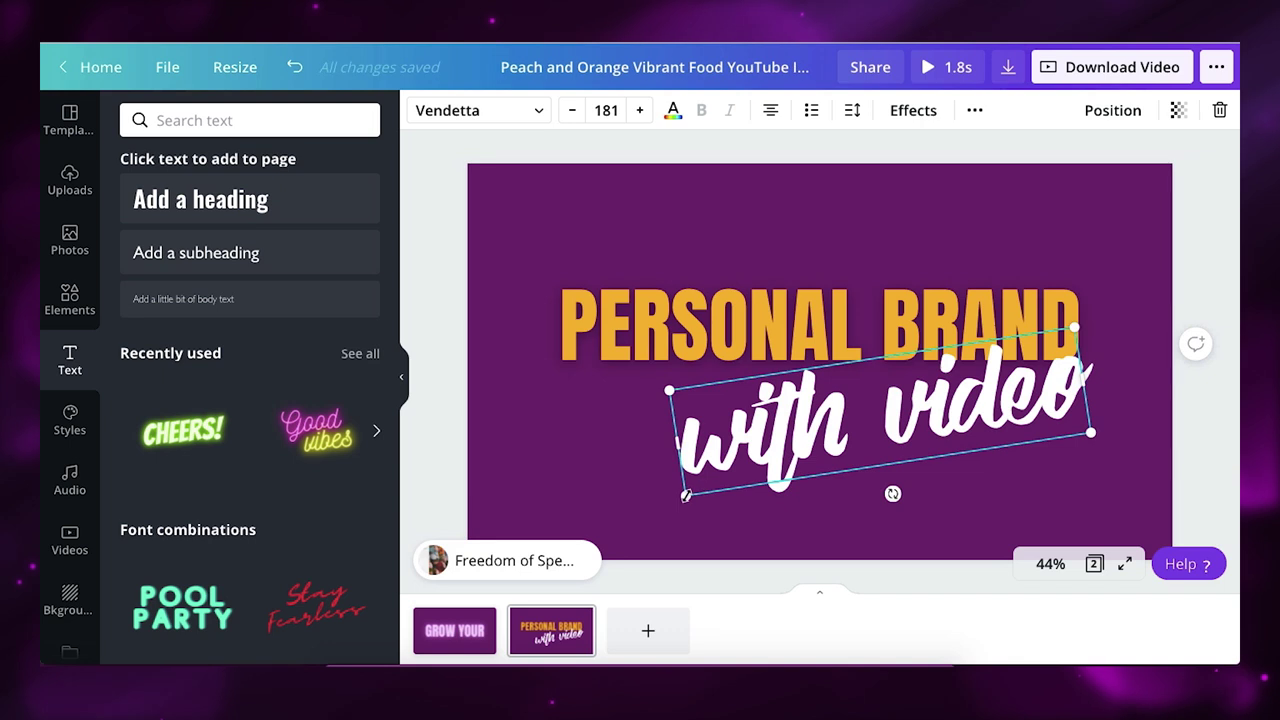
drag(686, 494, 700, 489)
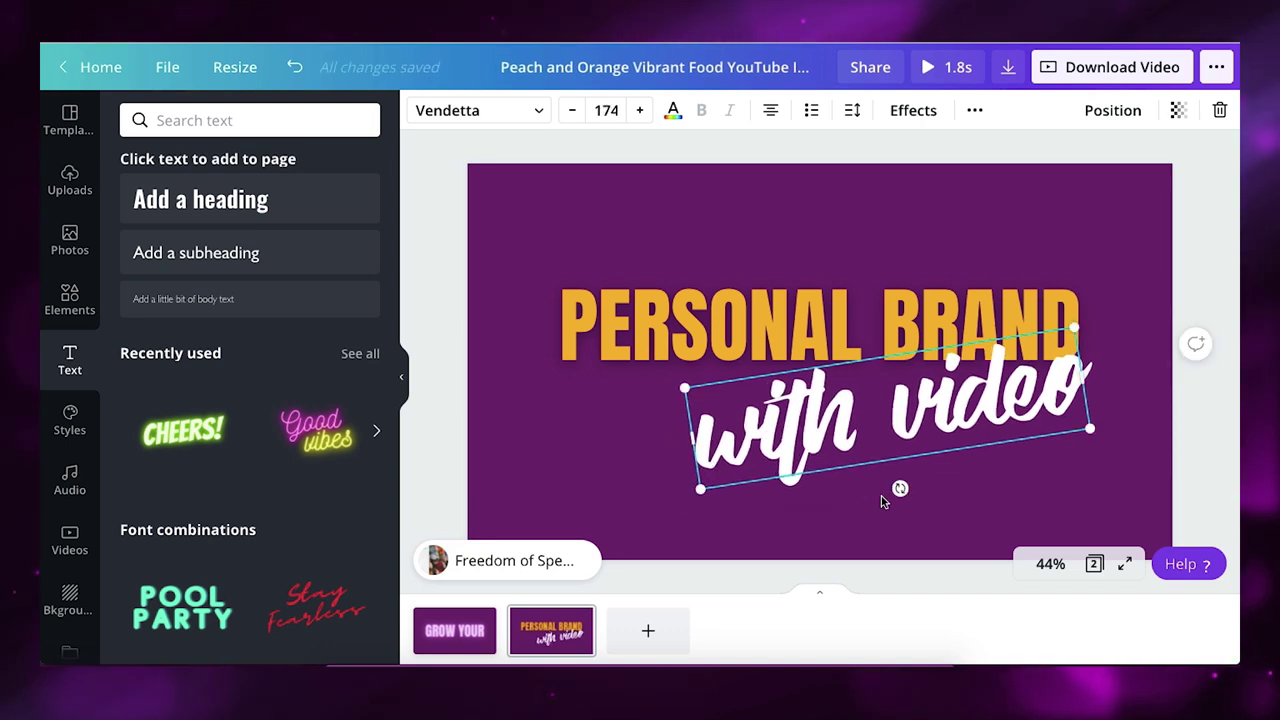
drag(899, 488, 895, 488)
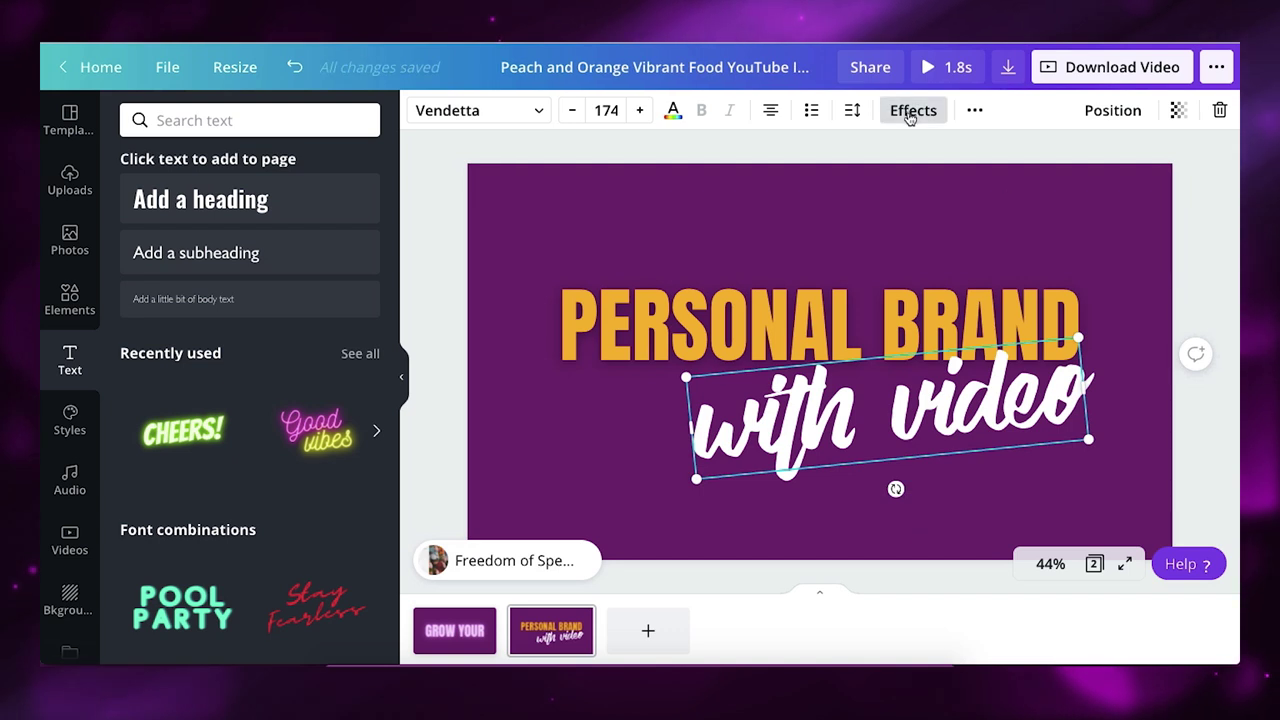
Try the Hollow, Splice and Lift effects on the "with video" text
click(910, 113)
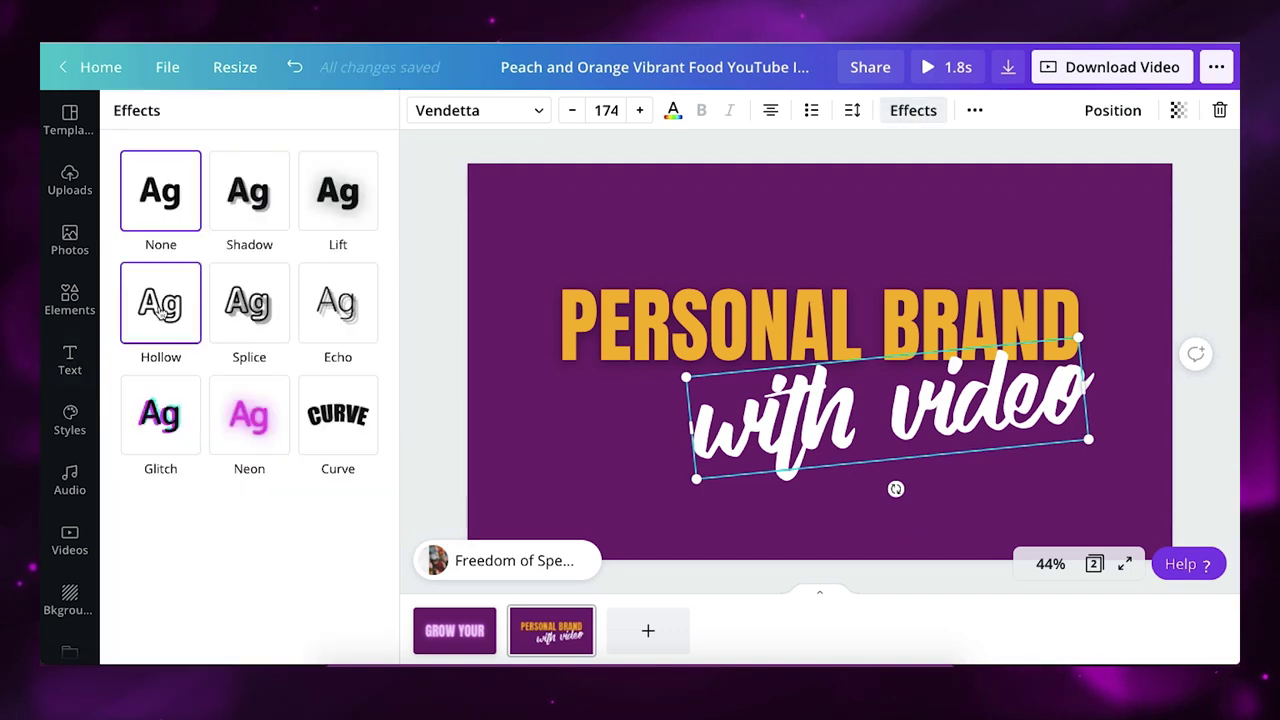
click(160, 310)
click(245, 305)
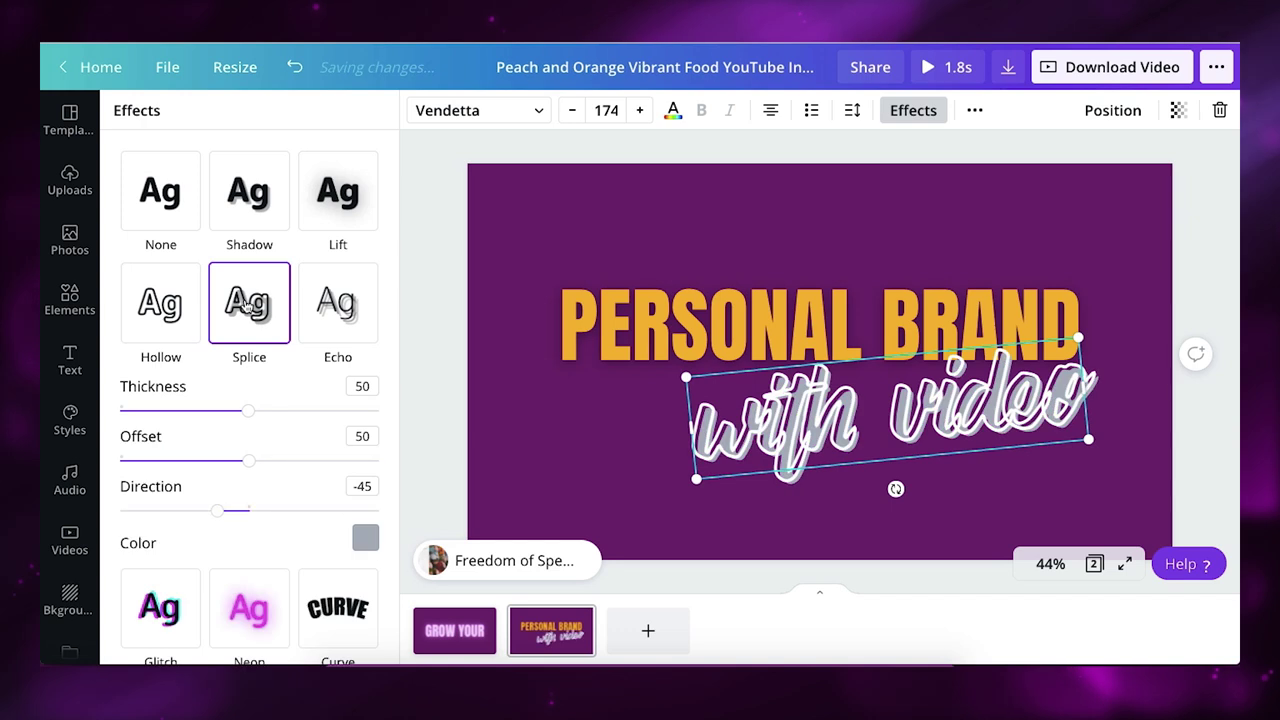
click(340, 203)
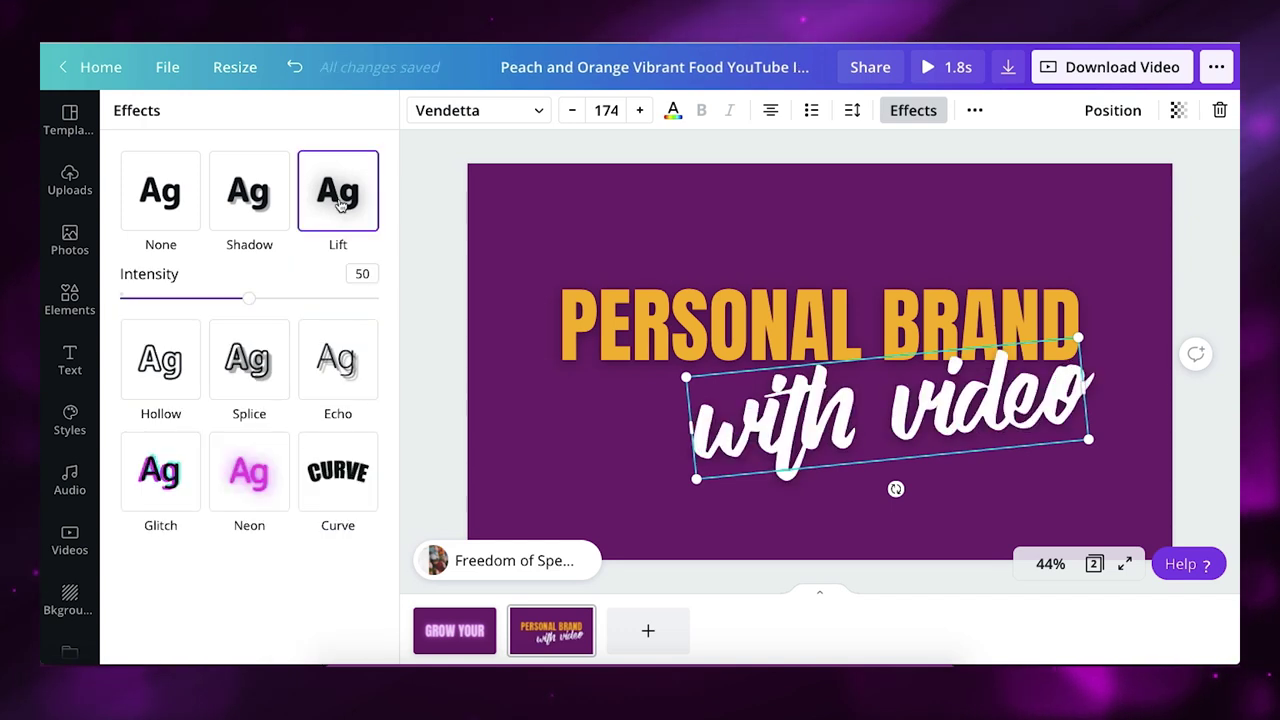
Give the "with video" text the Neon effect at intensity 23 and recolor it light purple from the document colors
click(254, 468)
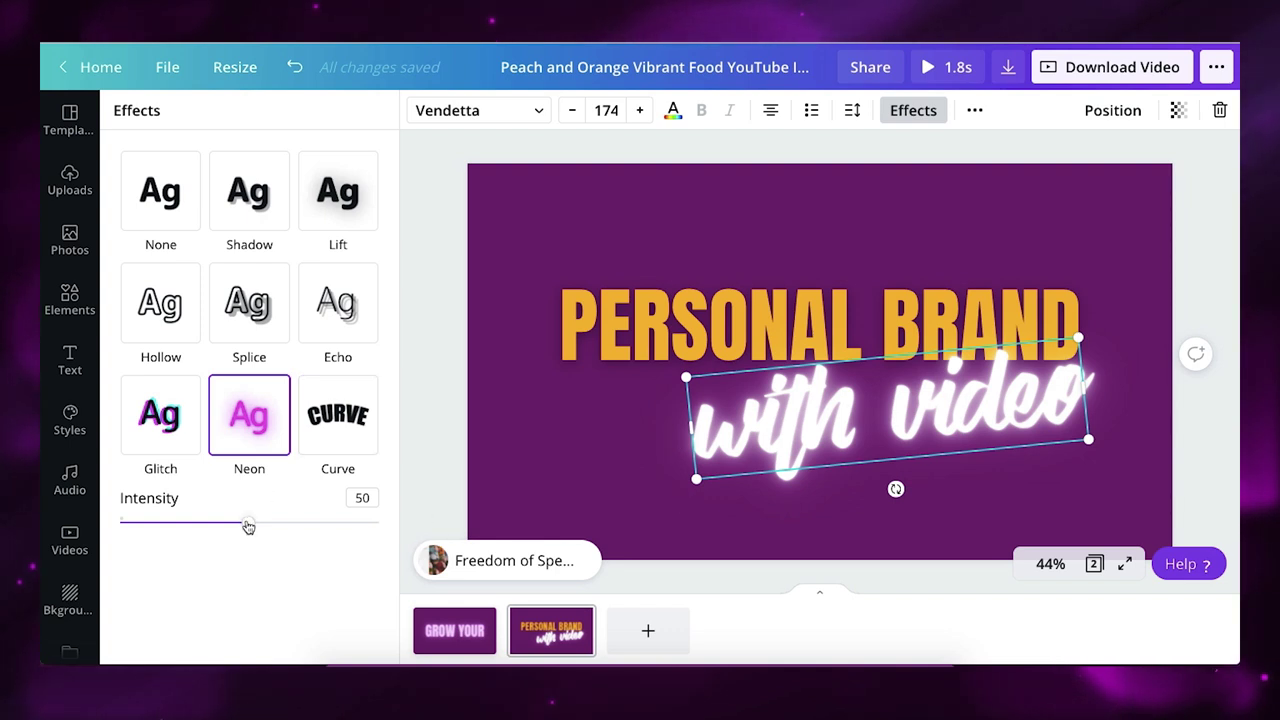
drag(248, 526, 177, 526)
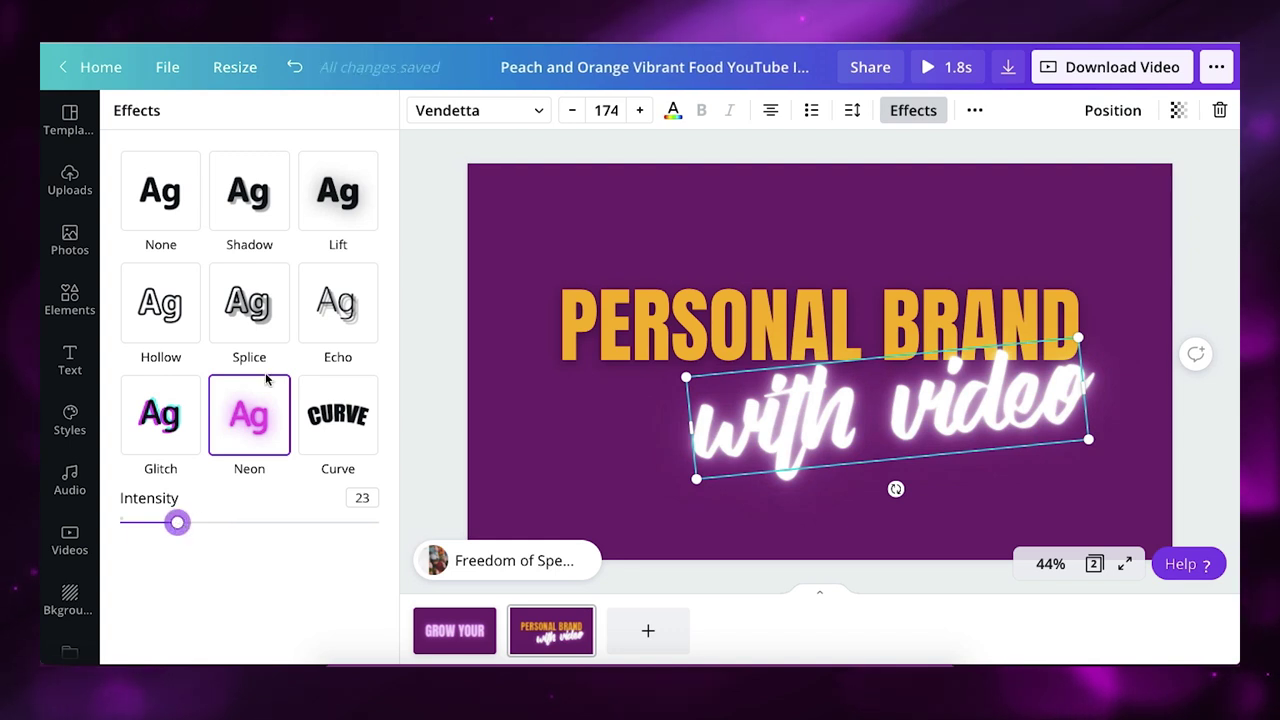
click(674, 111)
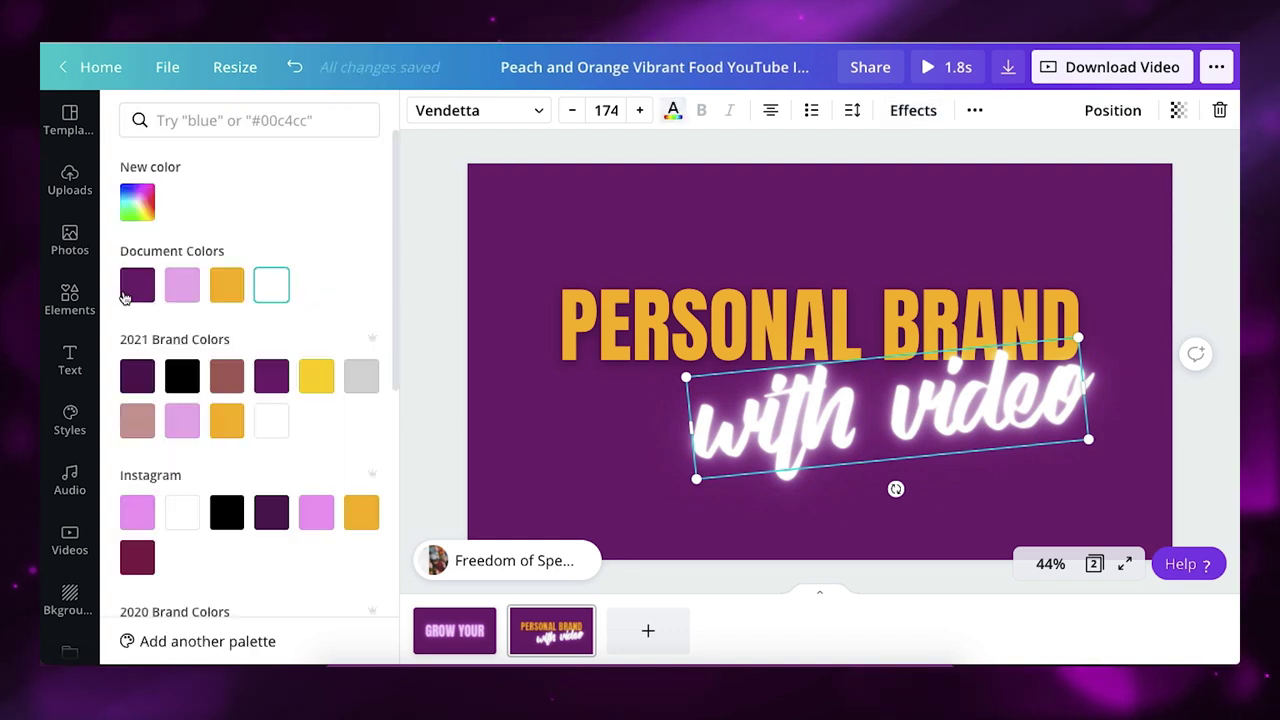
click(187, 287)
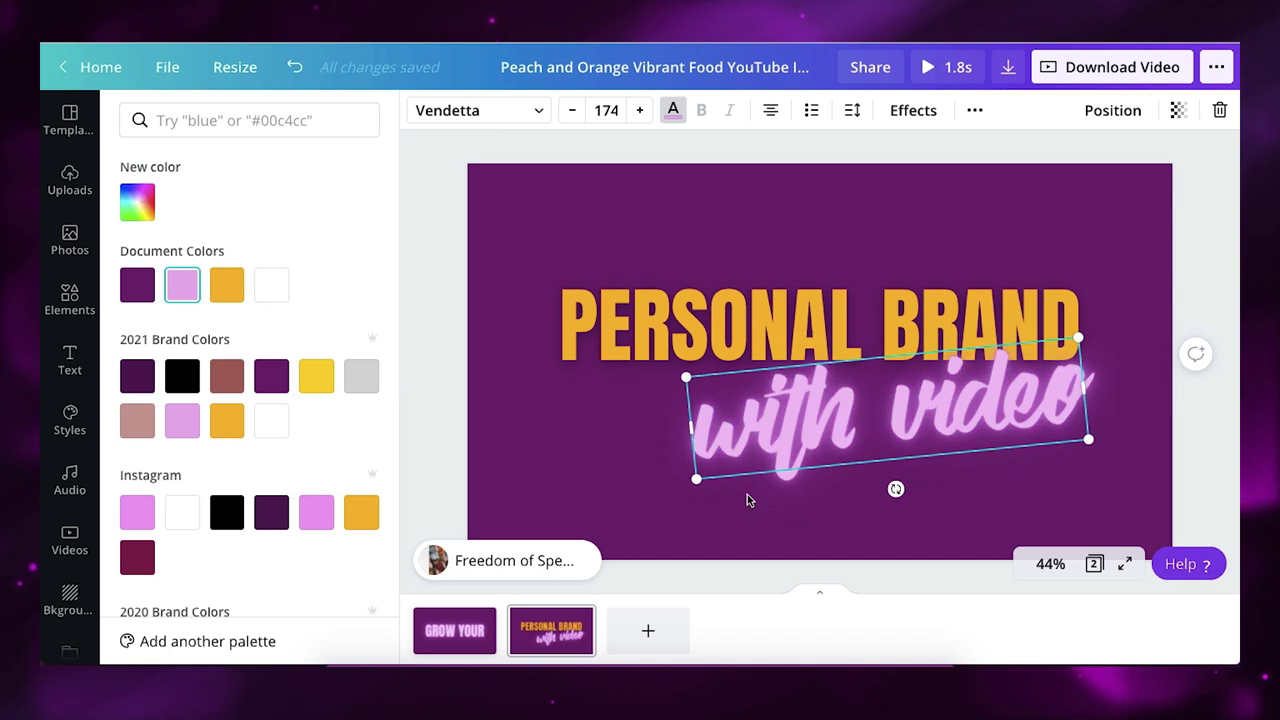
key(Escape)
click(1127, 244)
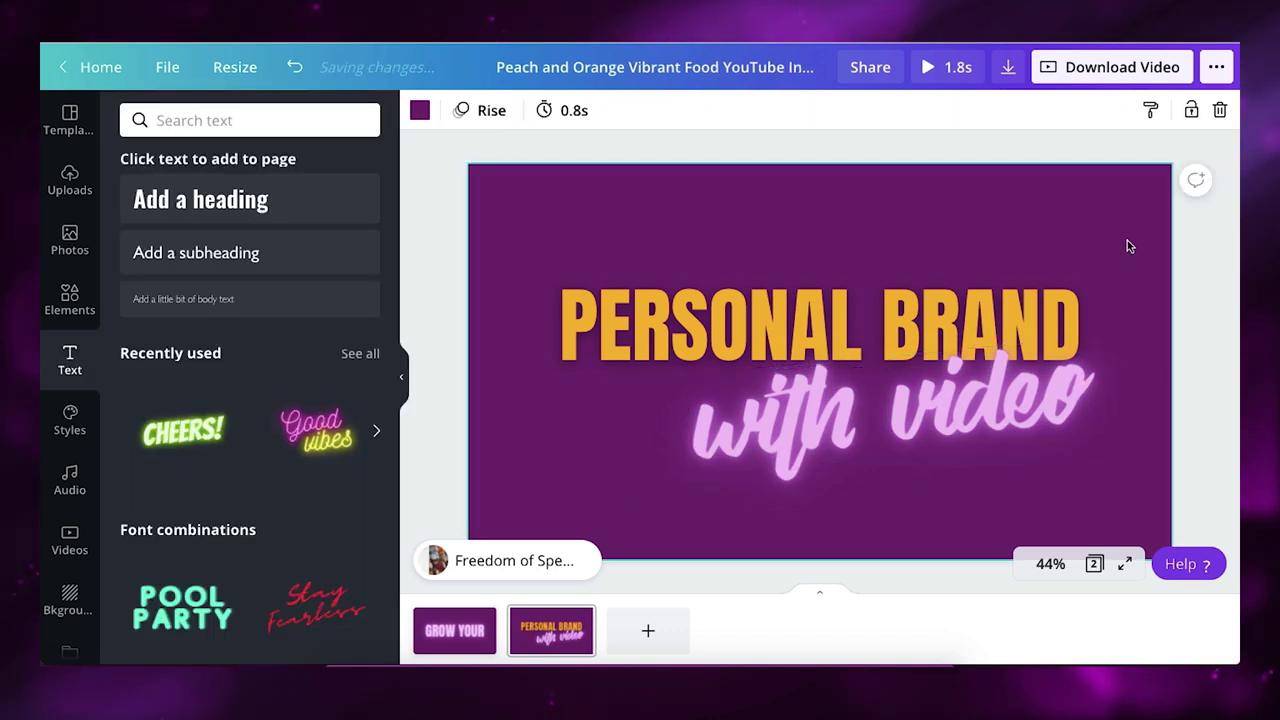
Set the Neon intensity of the GROW YOUR text on the first page to 32
key(Left)
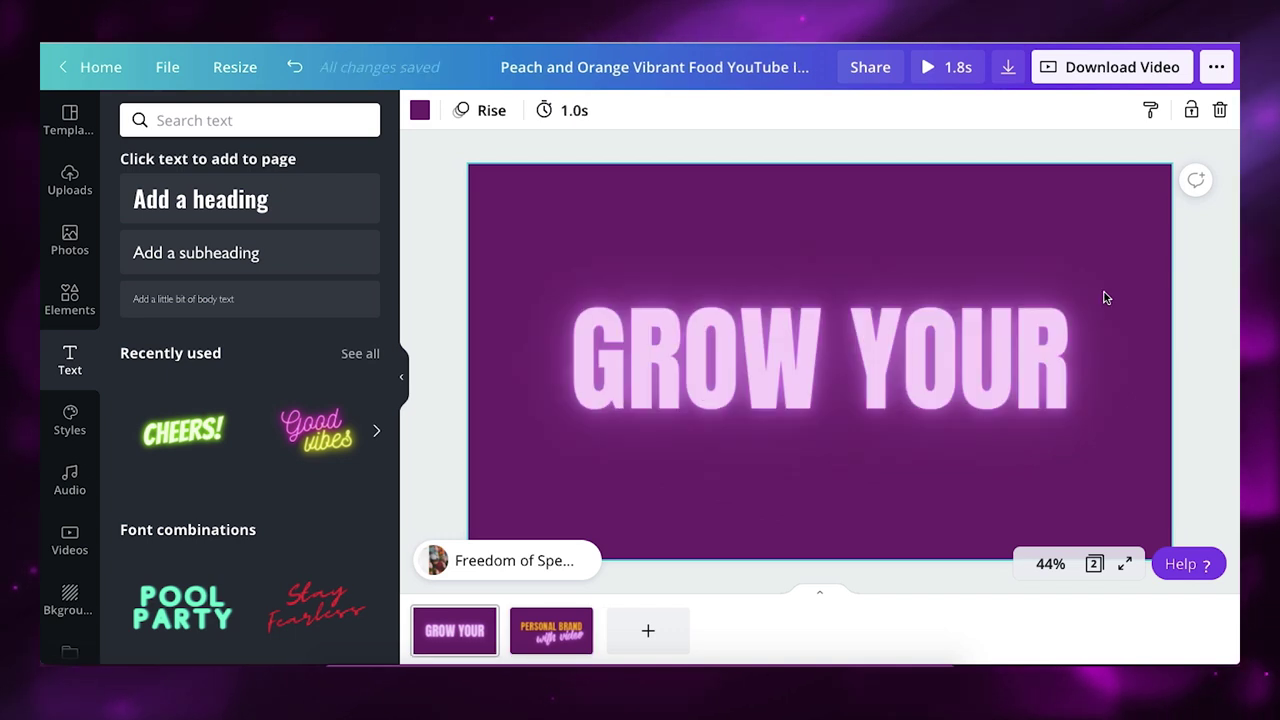
click(925, 345)
click(912, 111)
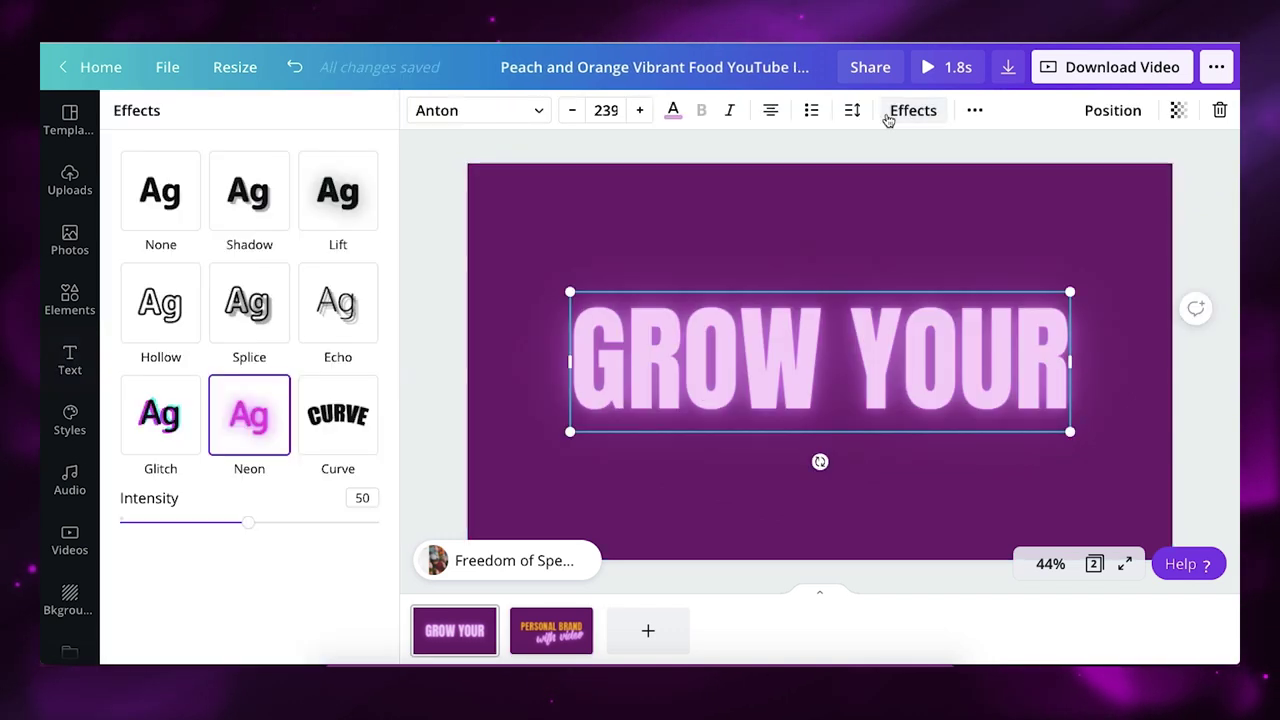
drag(248, 528, 200, 527)
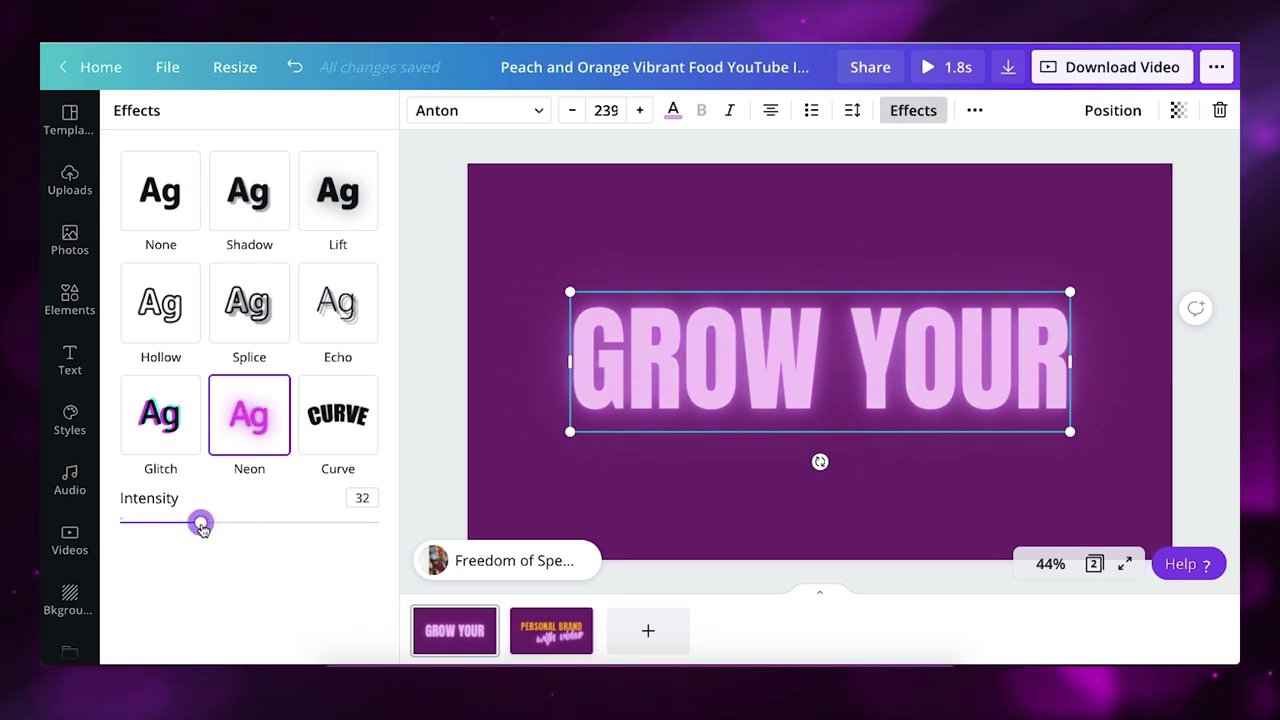
key(Escape)
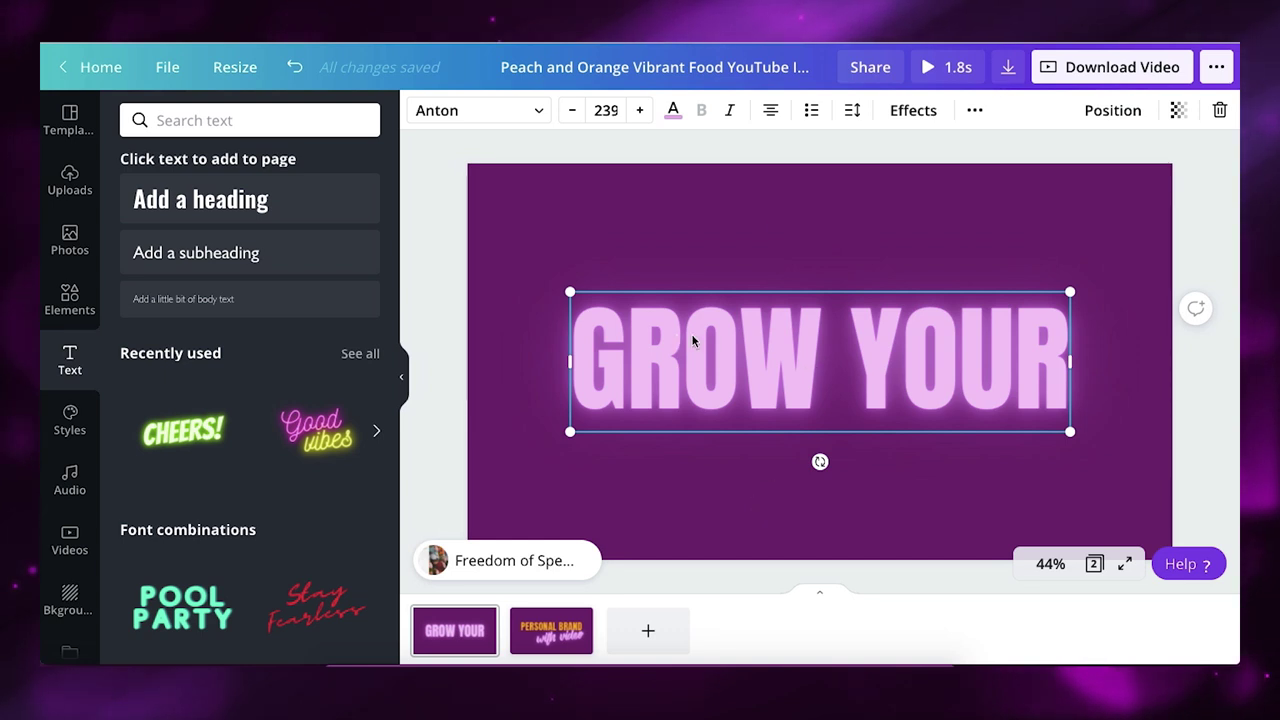
click(825, 253)
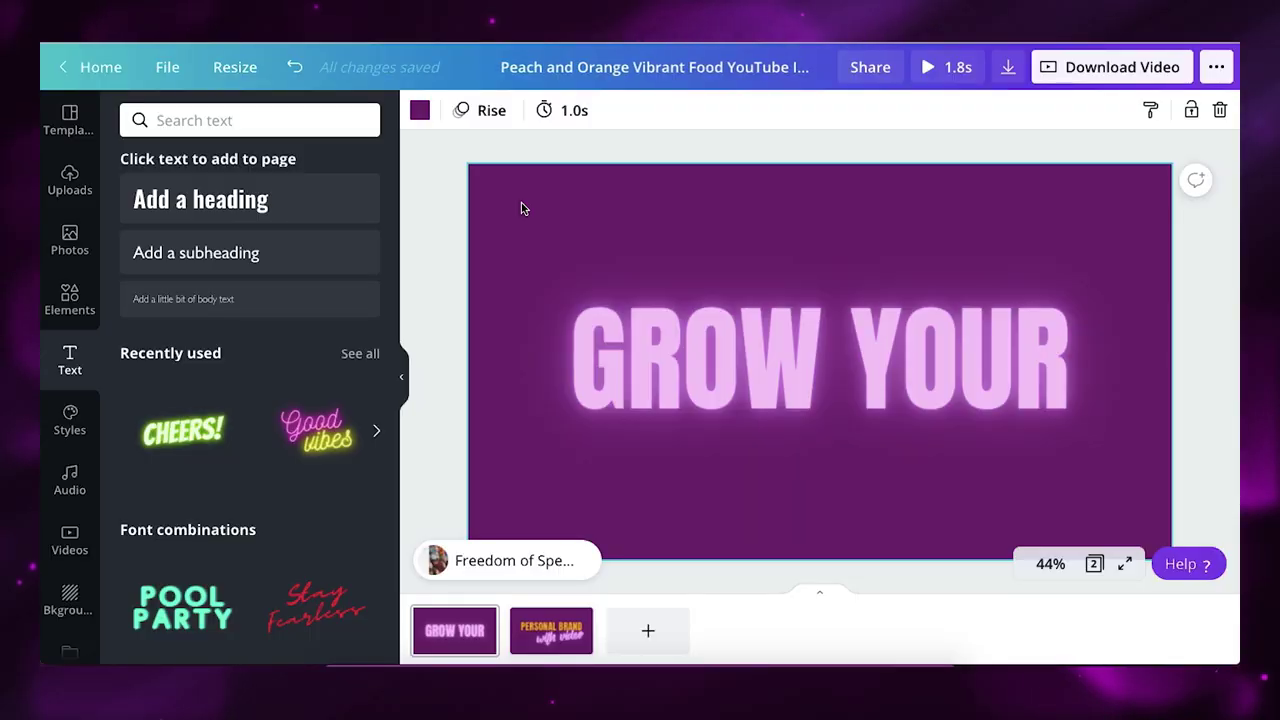
Apply the Tumble animation to the GROW YOUR page and set the page's timing to 2 seconds
click(479, 114)
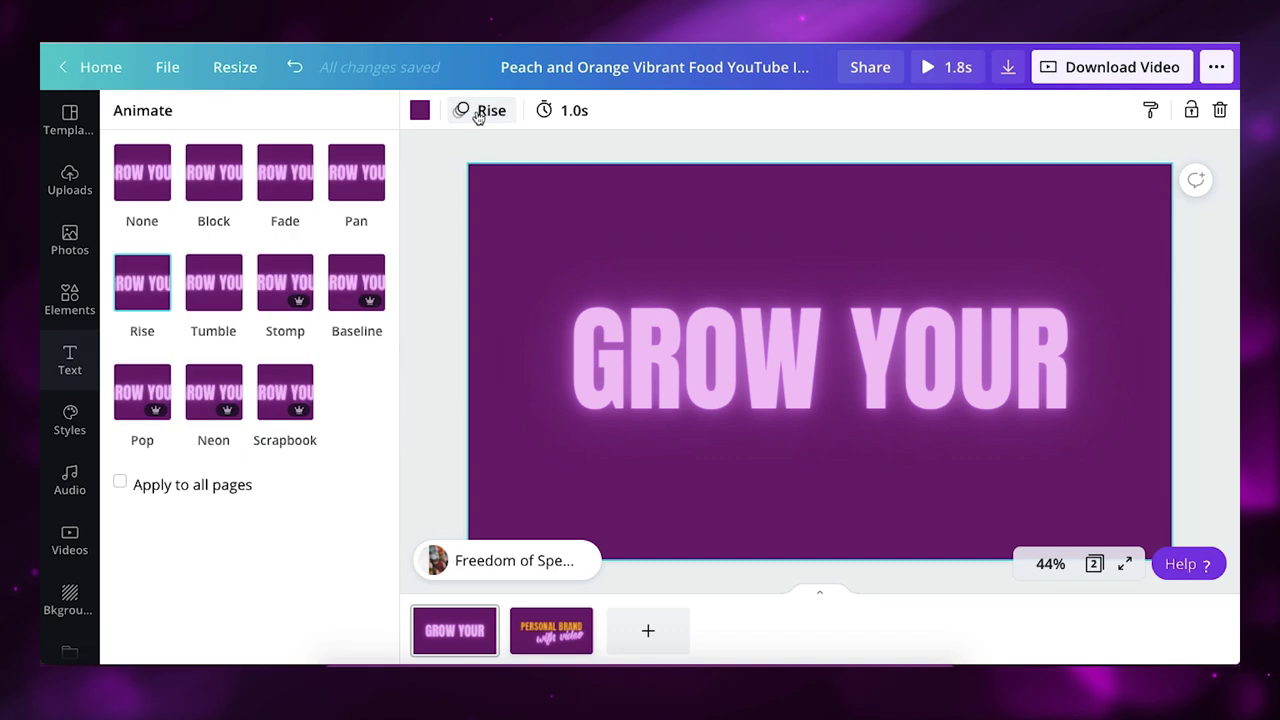
click(218, 286)
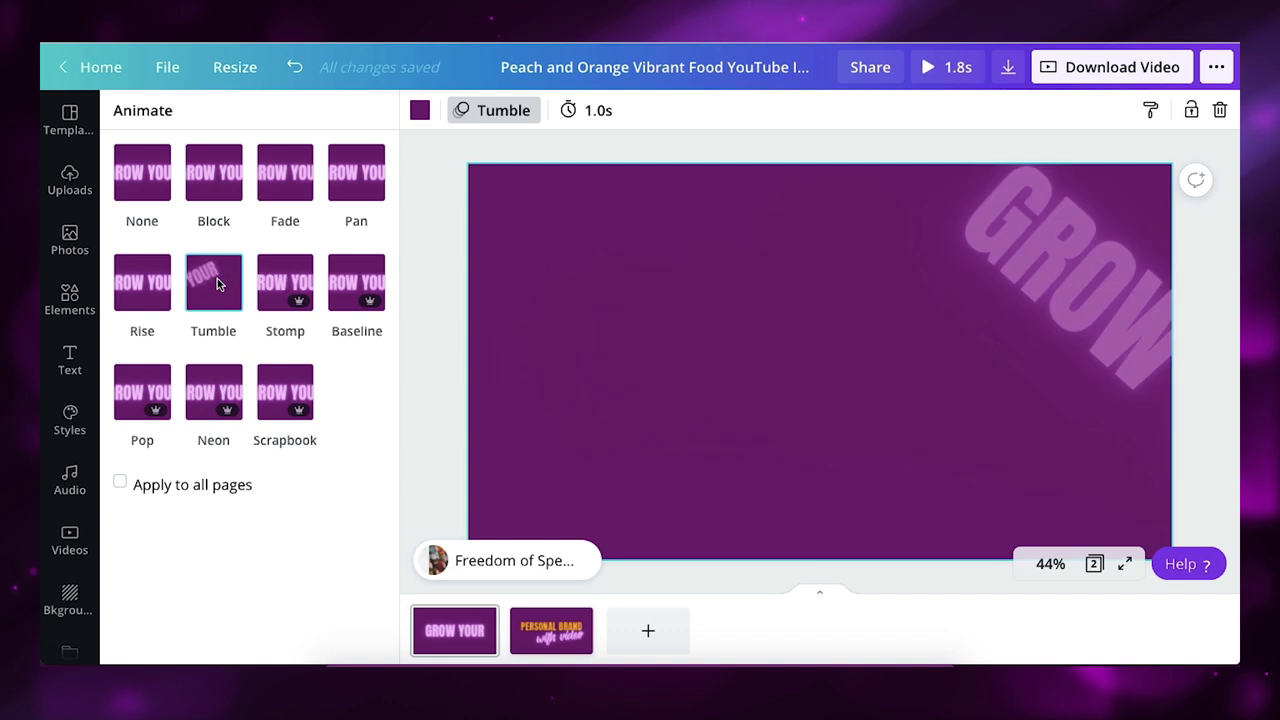
click(594, 110)
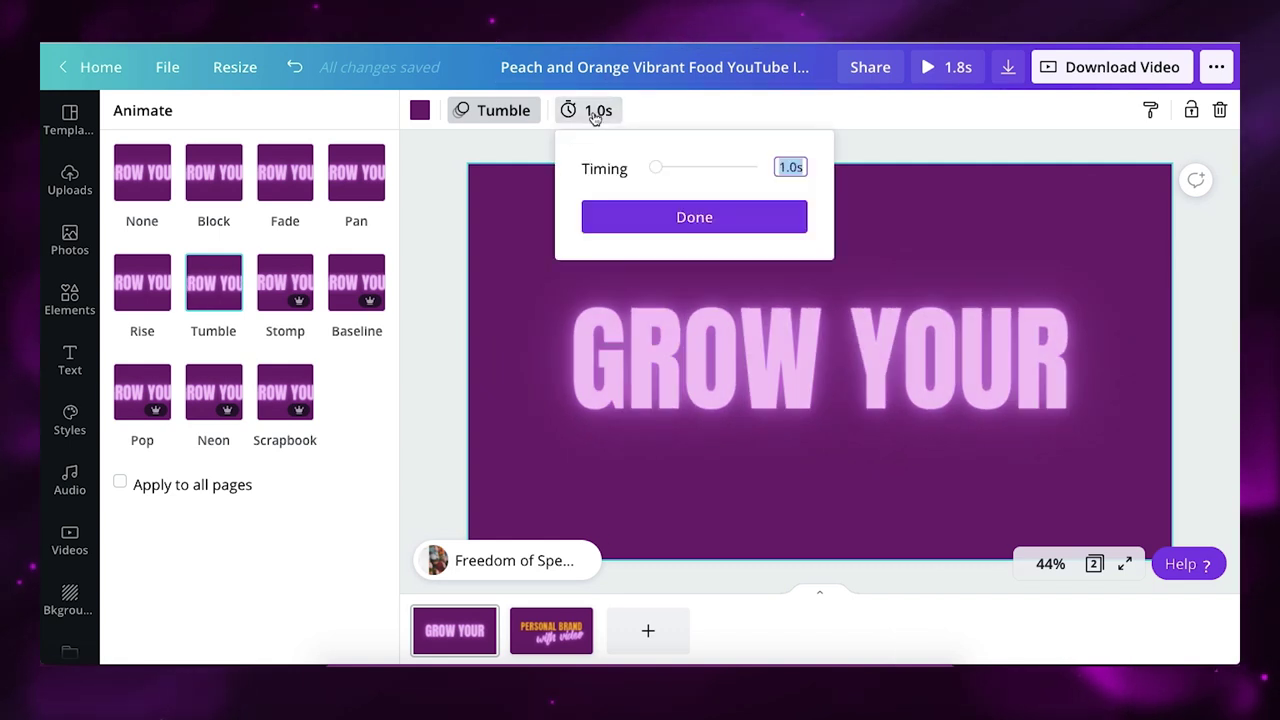
text(2)
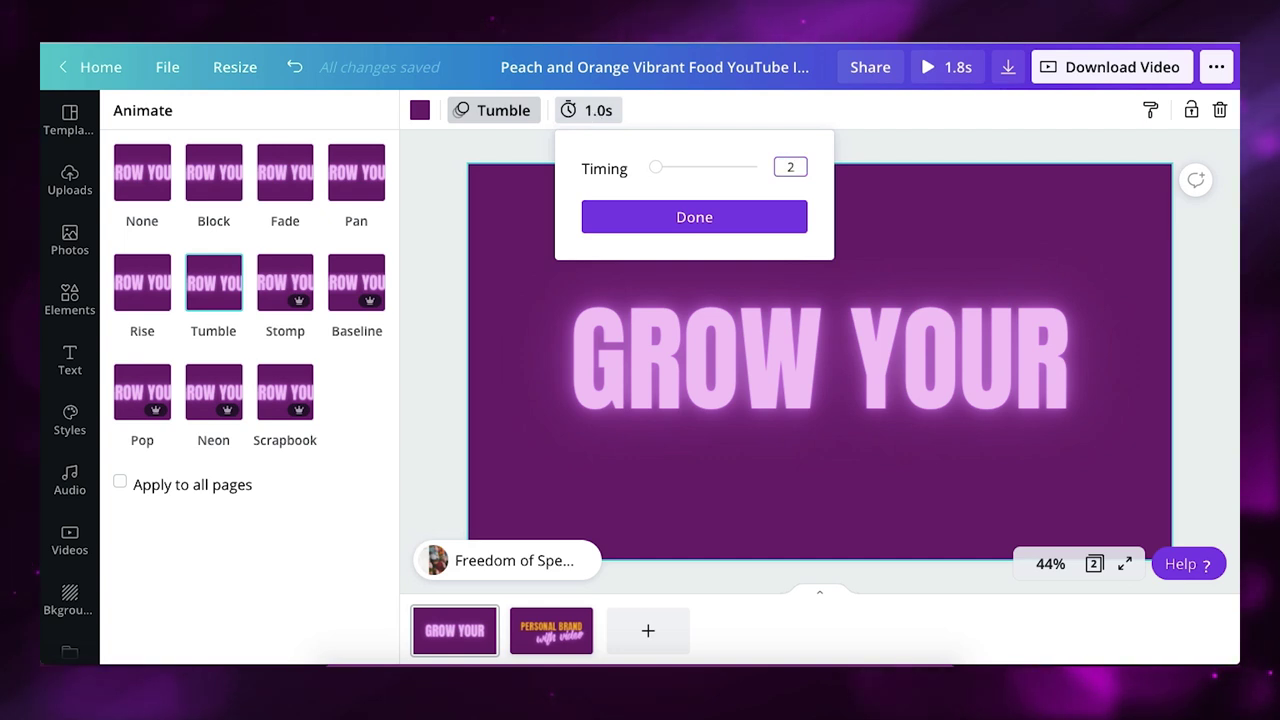
click(657, 170)
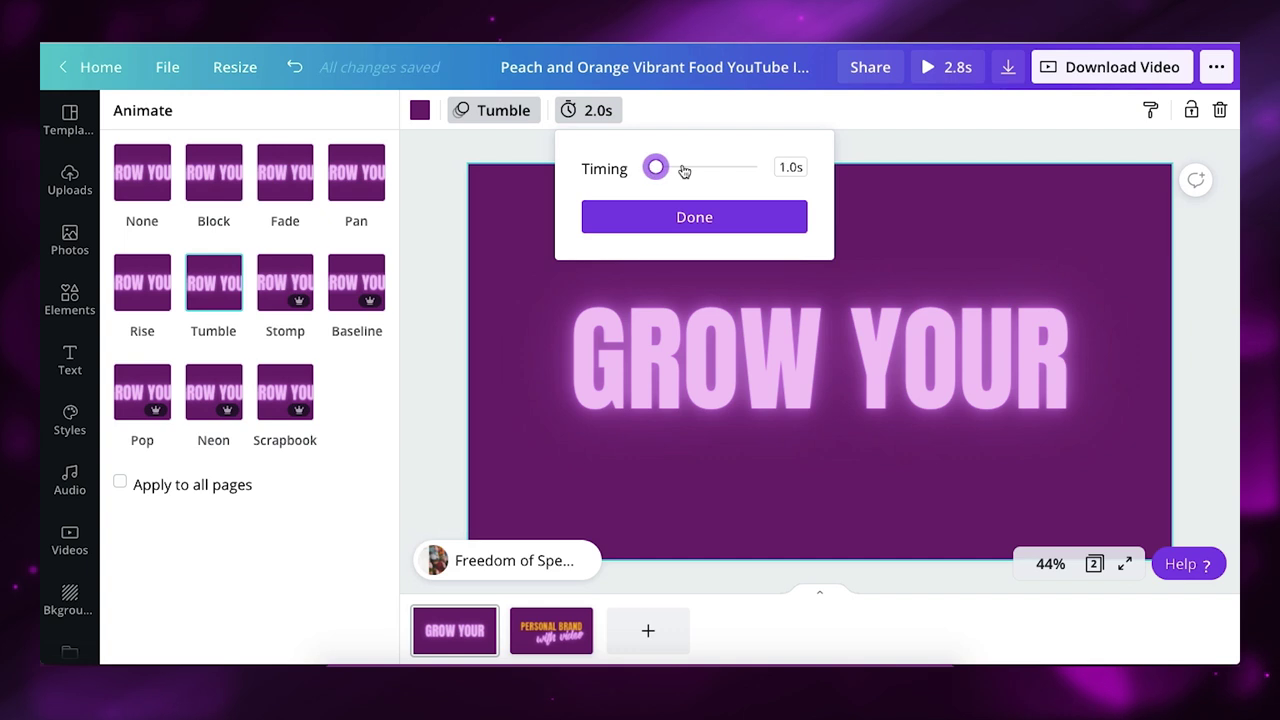
drag(712, 169, 650, 171)
text(2)
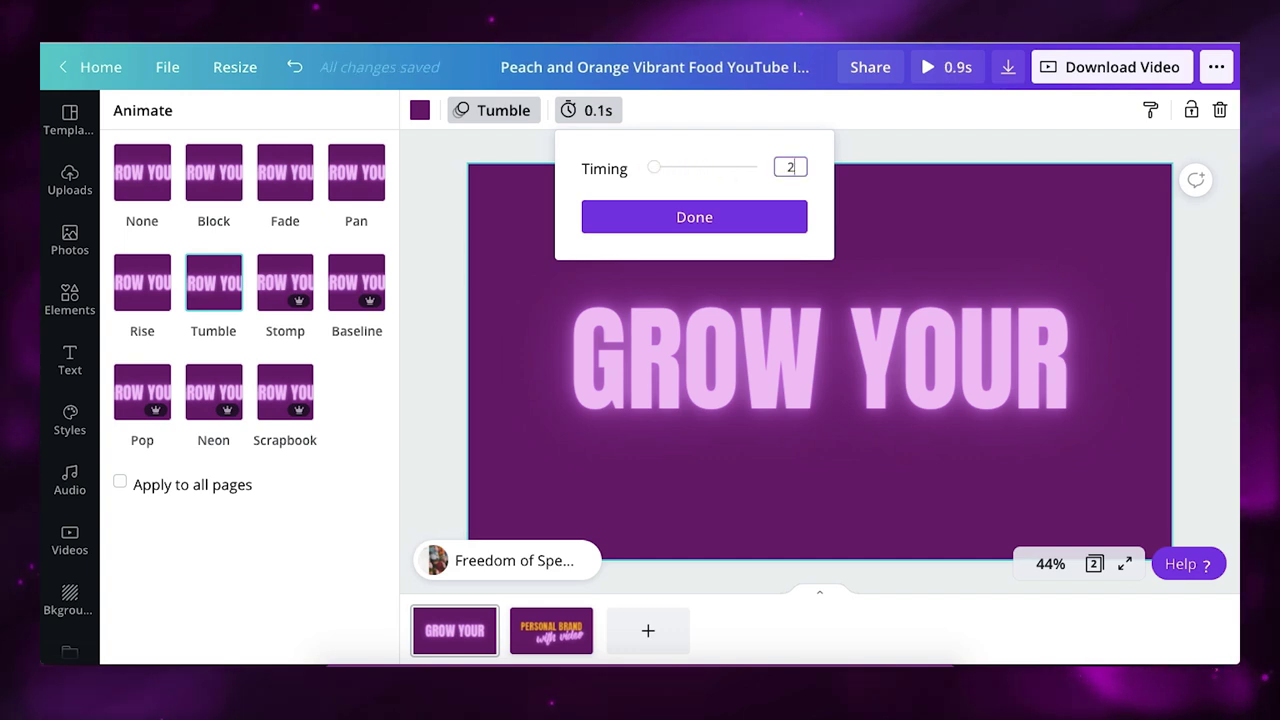
click(708, 217)
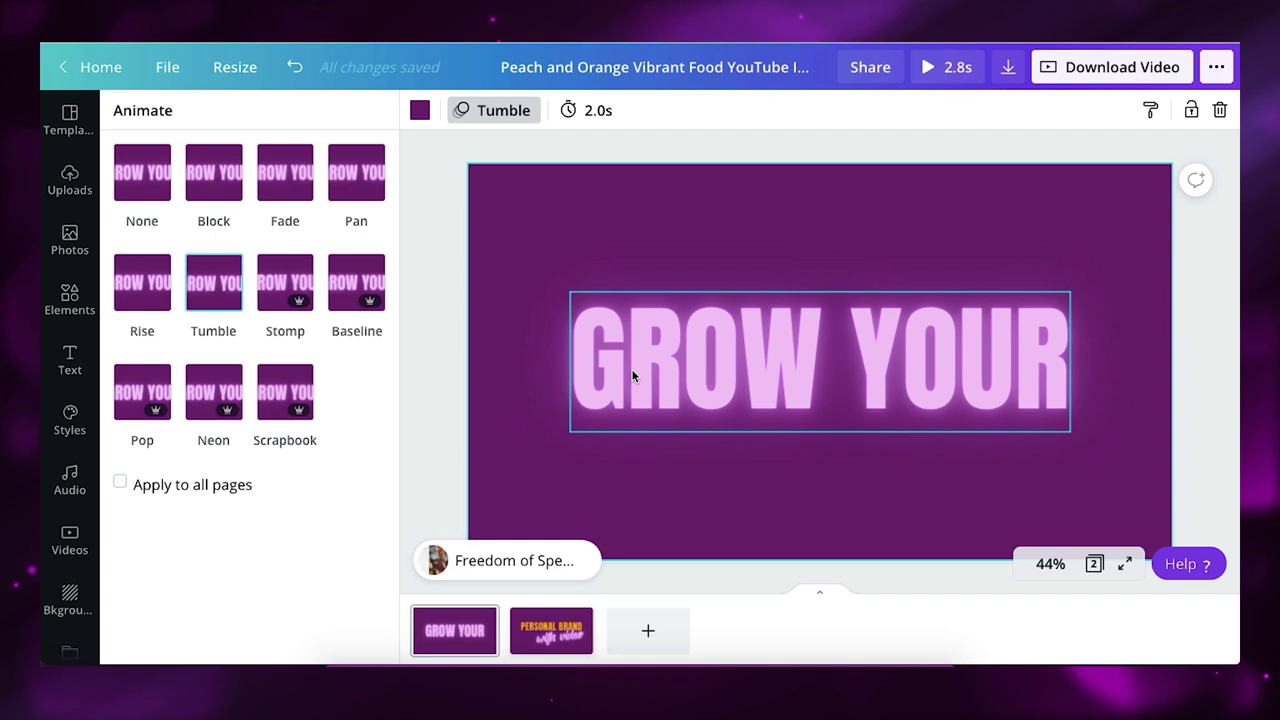
Apply the Fade animation to the PERSONAL BRAND page and set the page's timing to 3 seconds
click(527, 643)
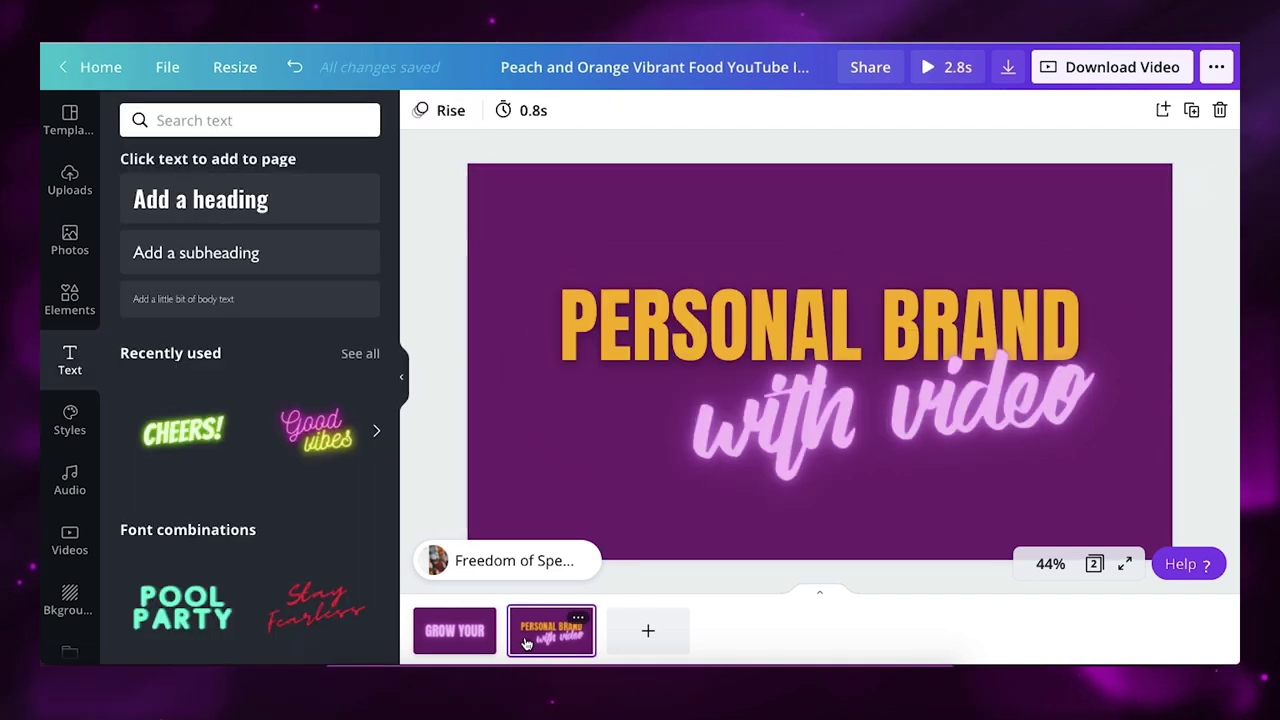
click(487, 174)
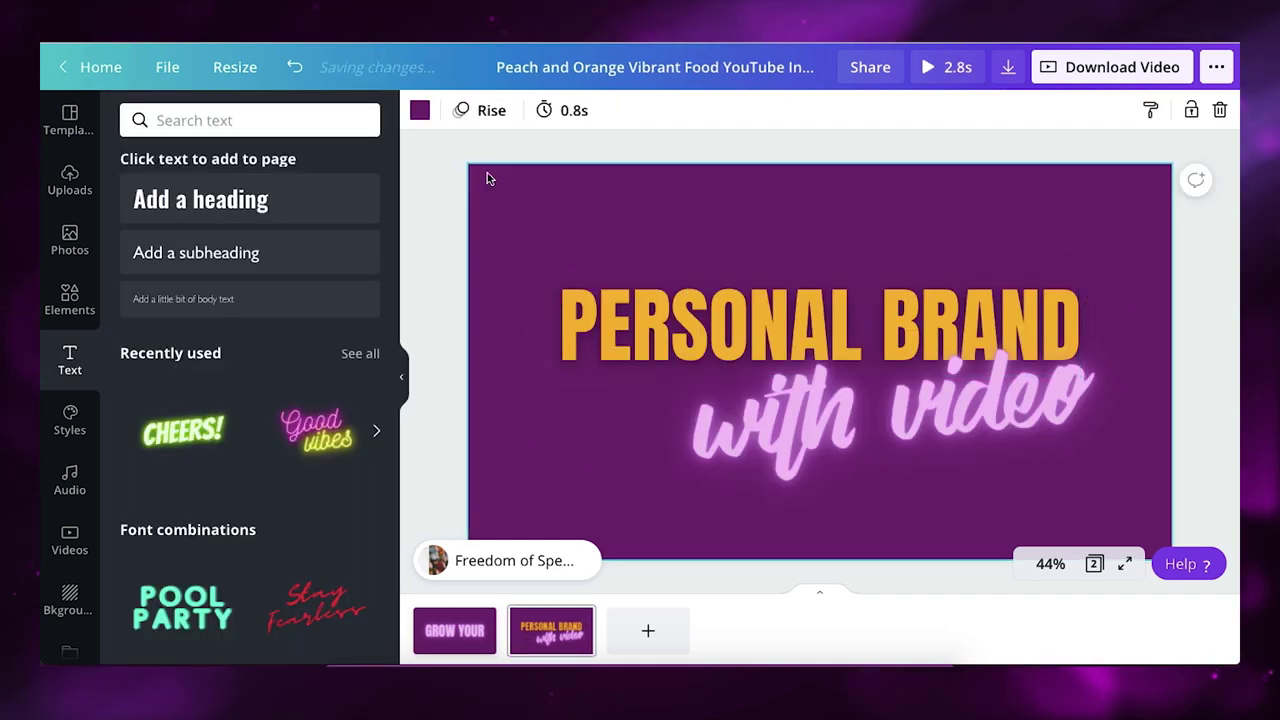
click(483, 111)
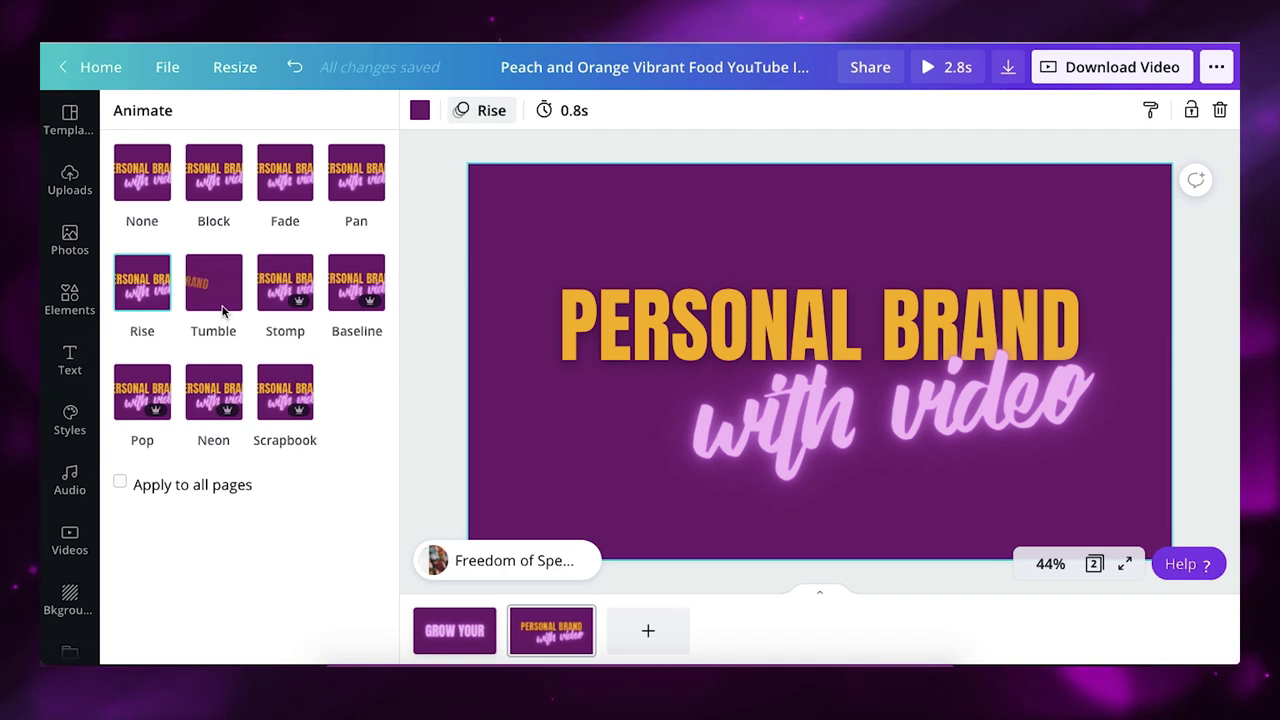
click(292, 174)
click(577, 111)
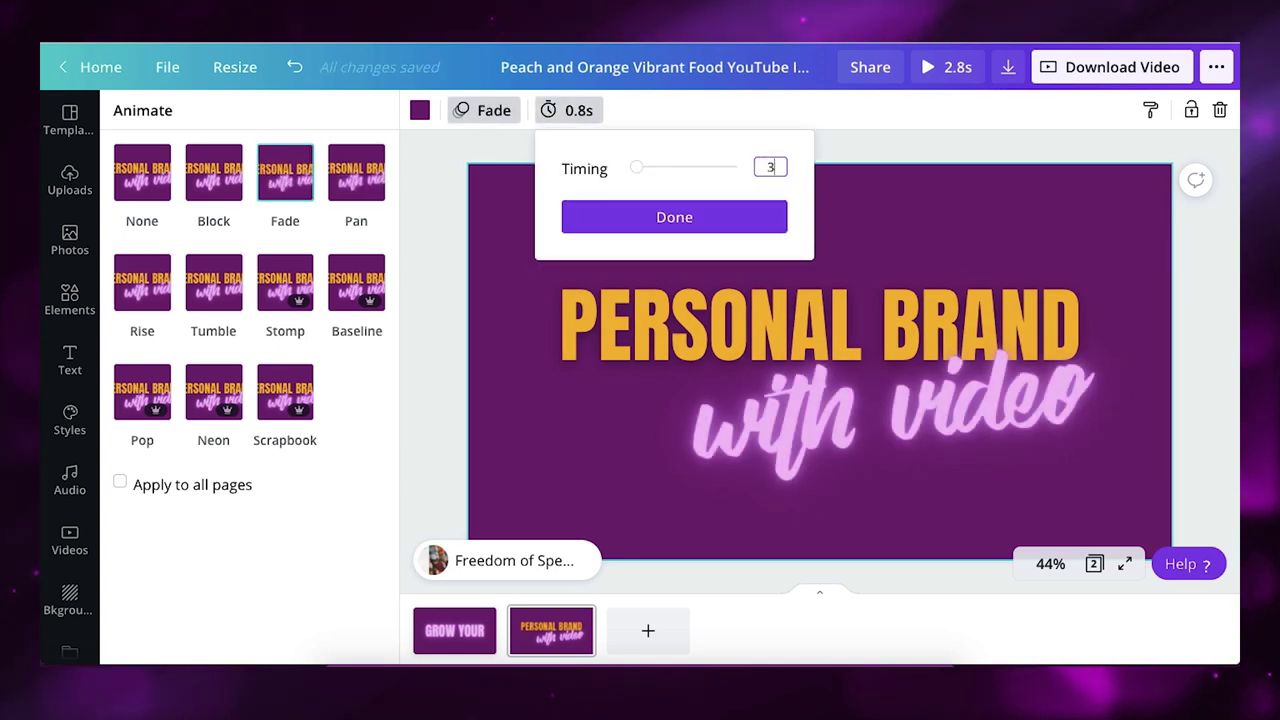
text(3)
click(672, 217)
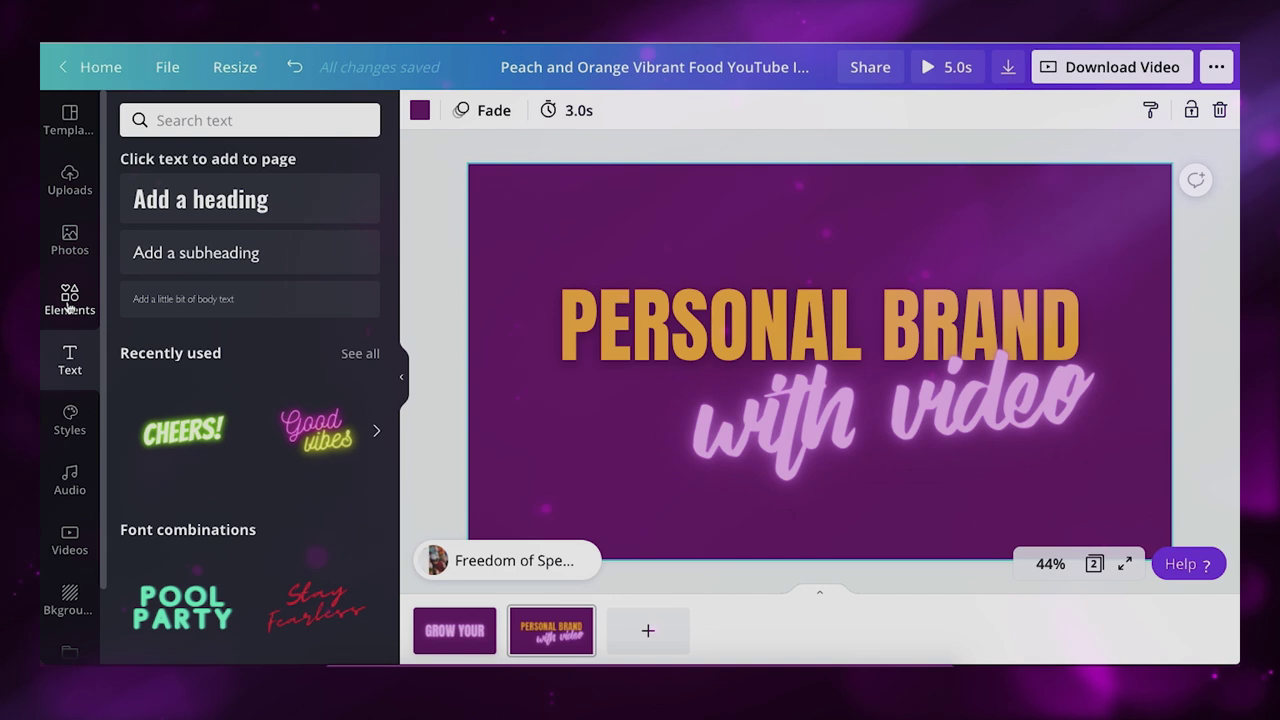
Open the elements library for the PERSONAL BRAND page
click(68, 306)
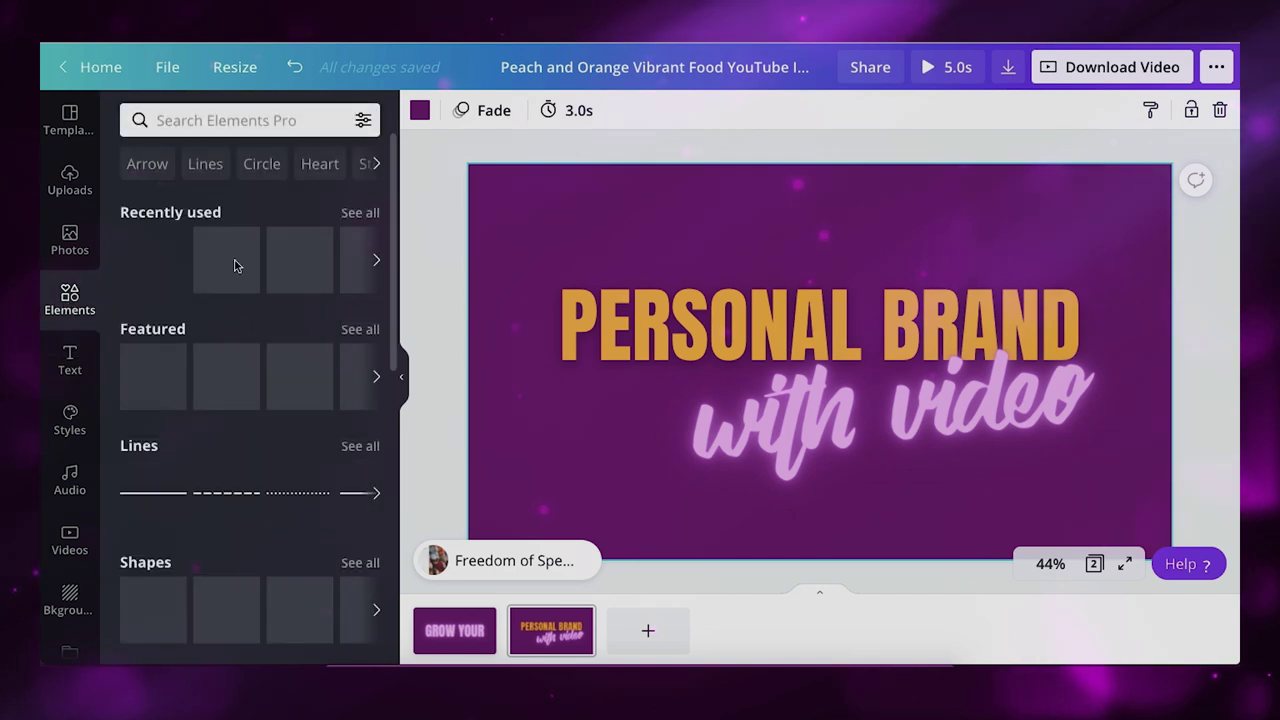